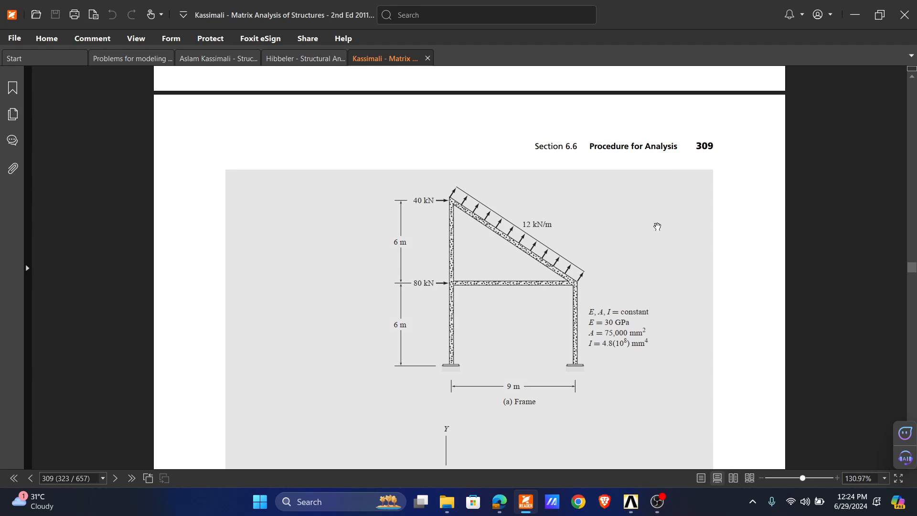
Switch from the textbook PDF to the ANSYS Mechanical APDL Product Launcher and start a session.
click(855, 14)
click(638, 503)
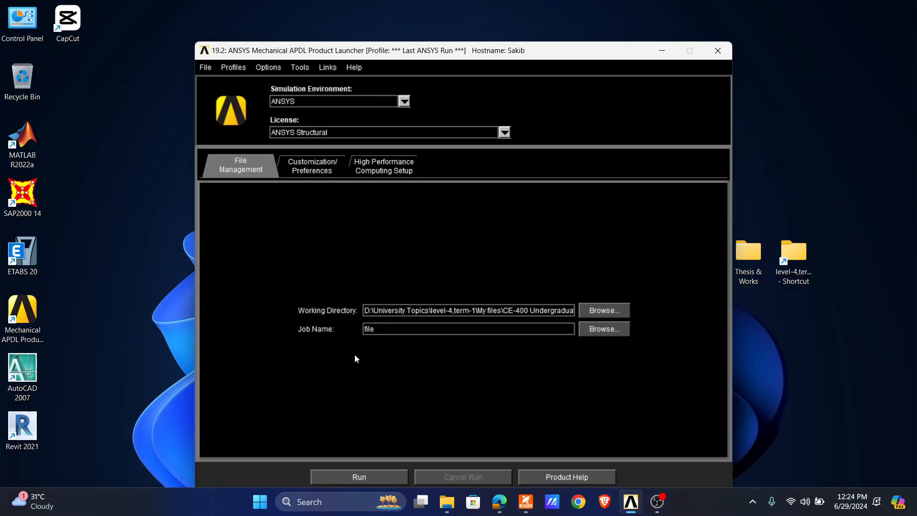
click(359, 476)
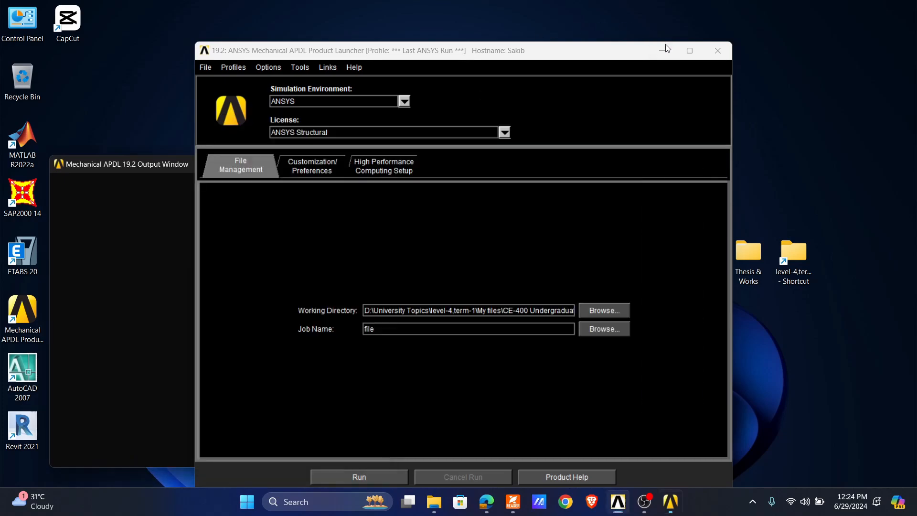
click(665, 50)
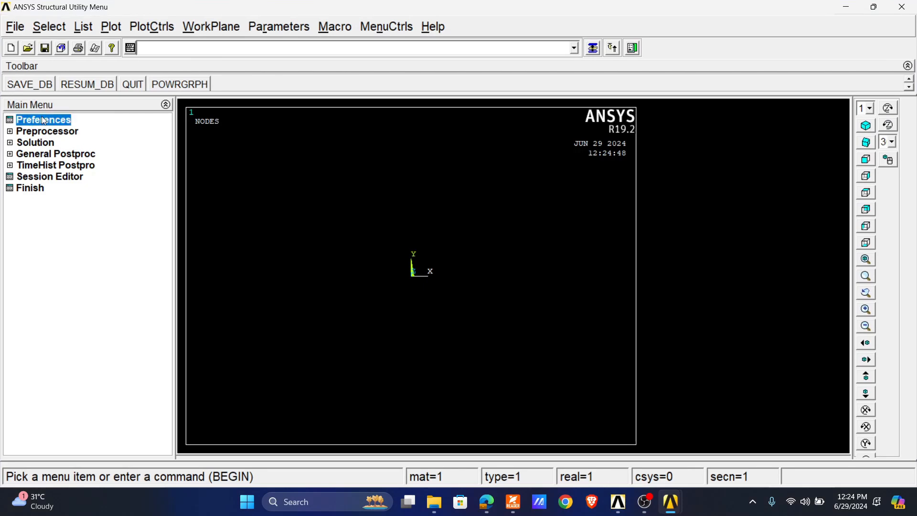
Clear the database and start a new model with the option Do not read file.
click(42, 119)
click(19, 28)
click(72, 44)
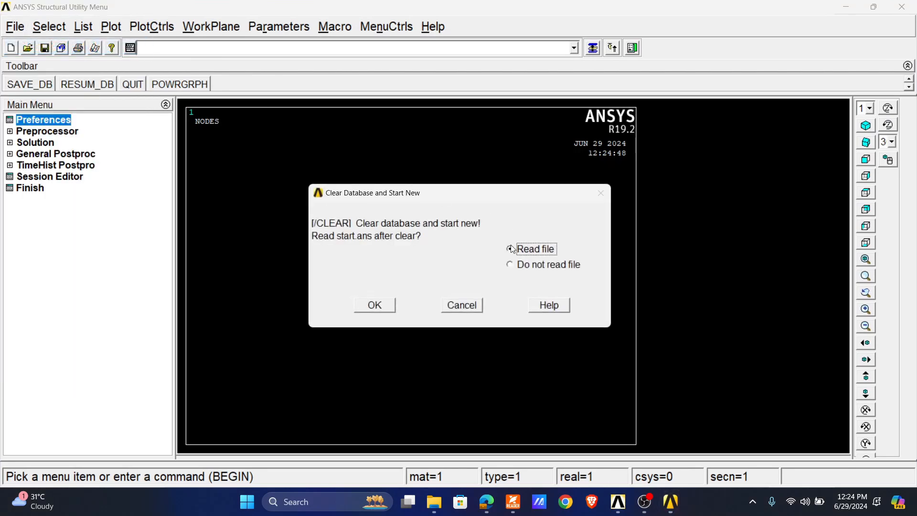
click(509, 264)
click(375, 305)
click(143, 99)
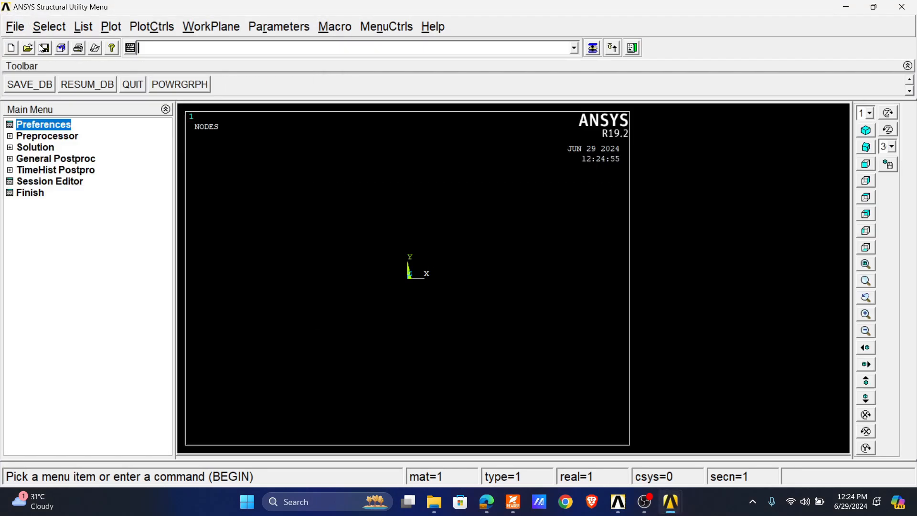
Change the jobname to Frame6.7.
click(15, 26)
click(71, 61)
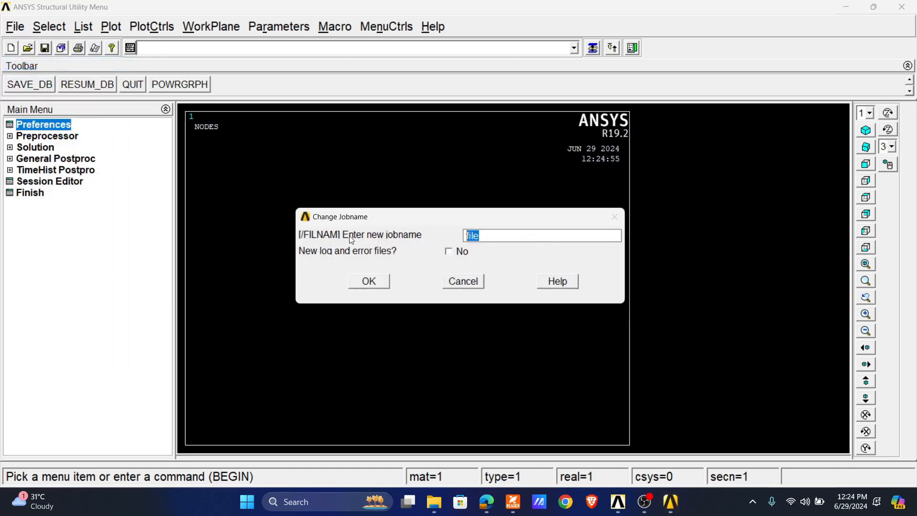
text(Frame 6.7)
click(369, 281)
text(/)
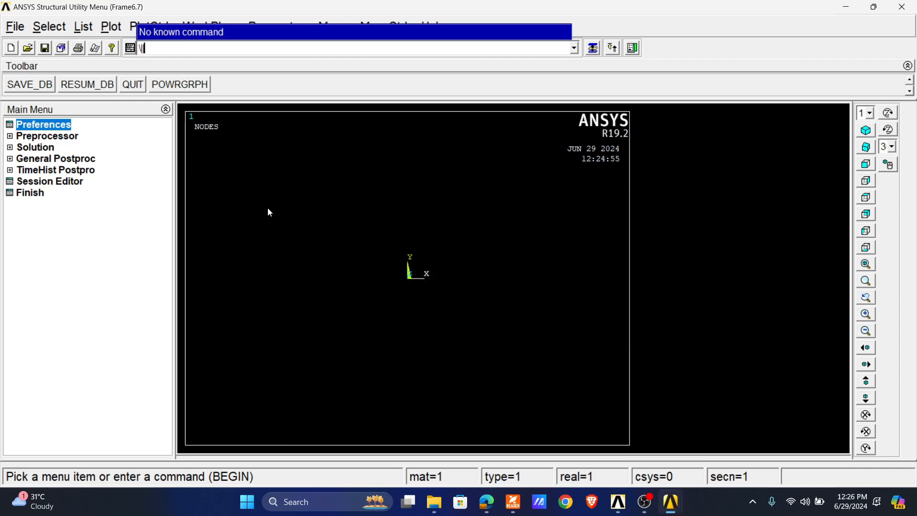
Set the analysis title to "Frame problem 2".
click(15, 26)
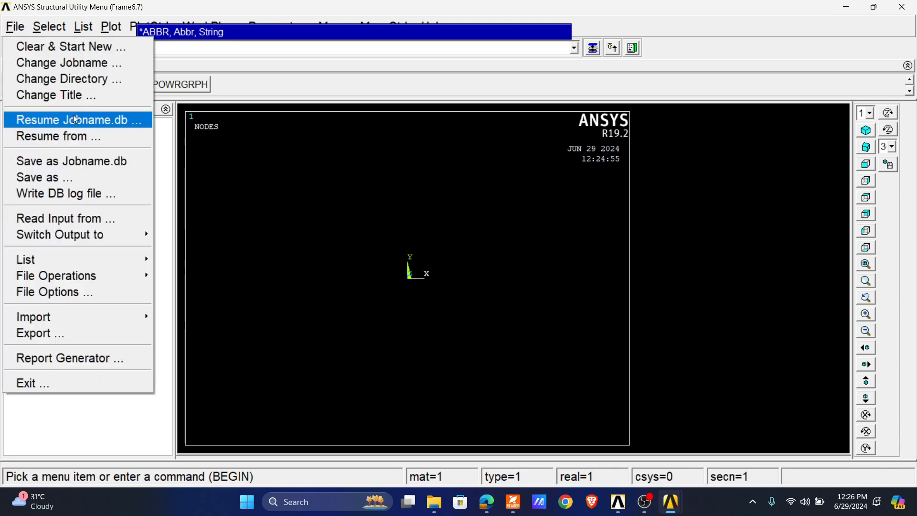
click(75, 96)
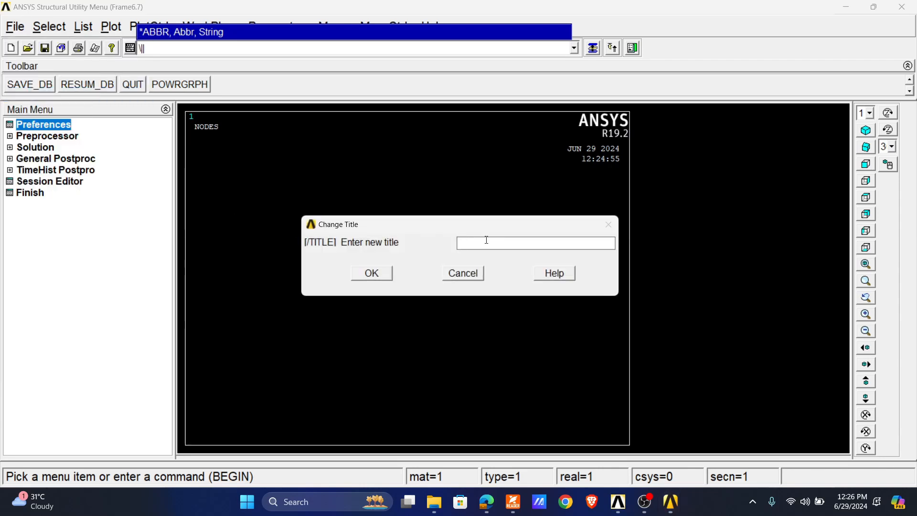
text(Frame problem 2)
click(368, 272)
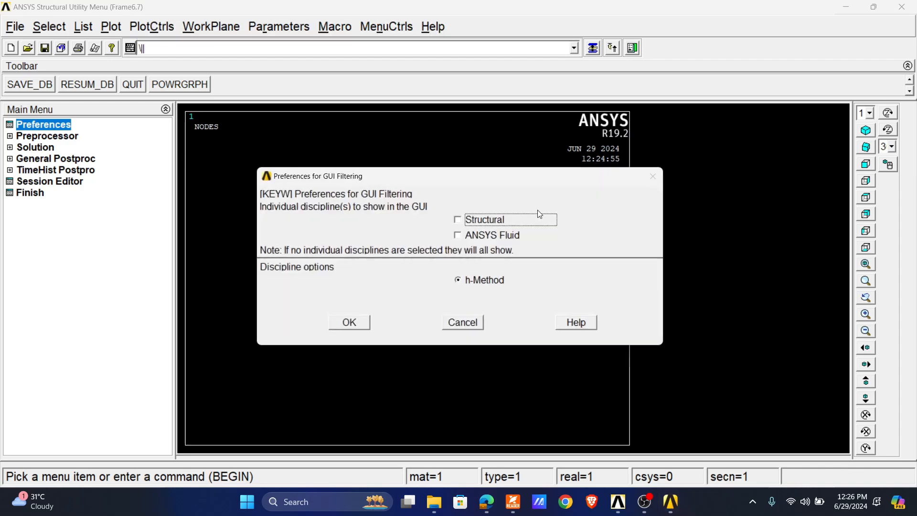
Limit the GUI filtering preferences to the Structural discipline and replot the graphics display.
click(349, 323)
click(111, 27)
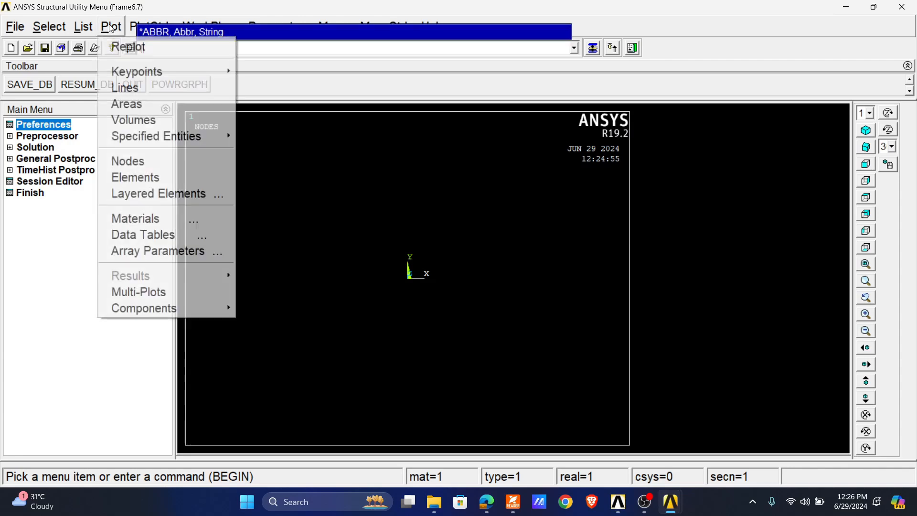
click(126, 43)
Add the 2 node 188 beam as element type 1 from the element library.
click(58, 136)
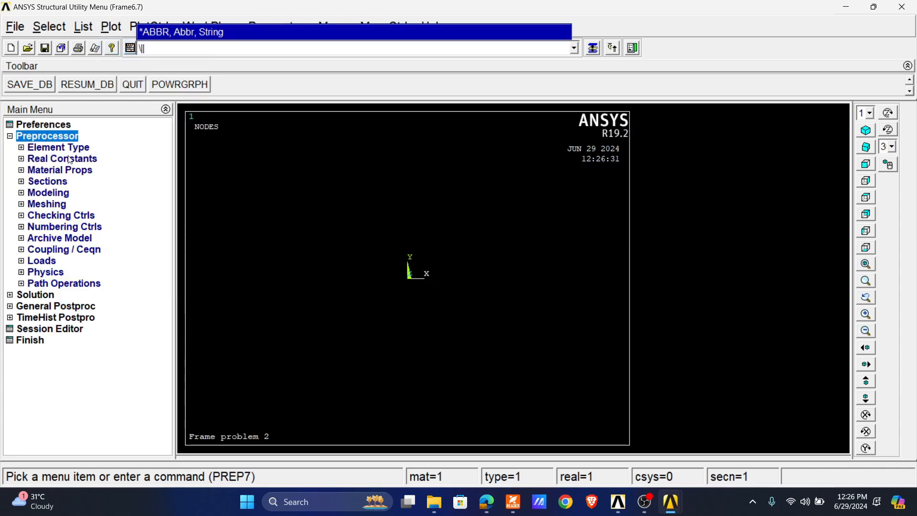
click(60, 149)
click(74, 159)
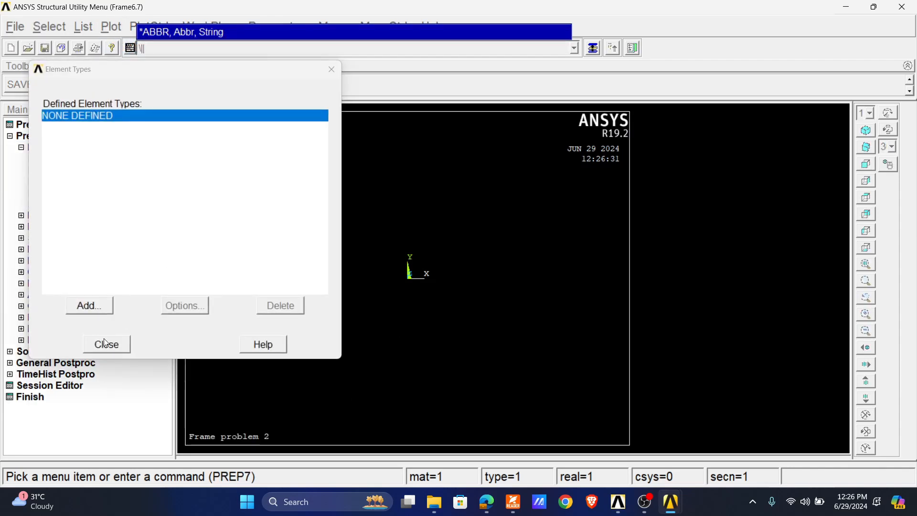
click(86, 305)
click(501, 235)
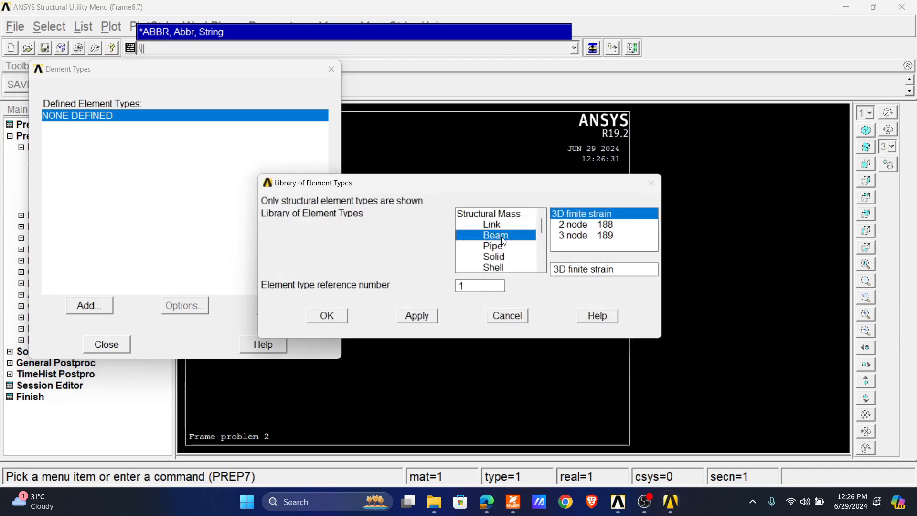
click(594, 227)
click(328, 317)
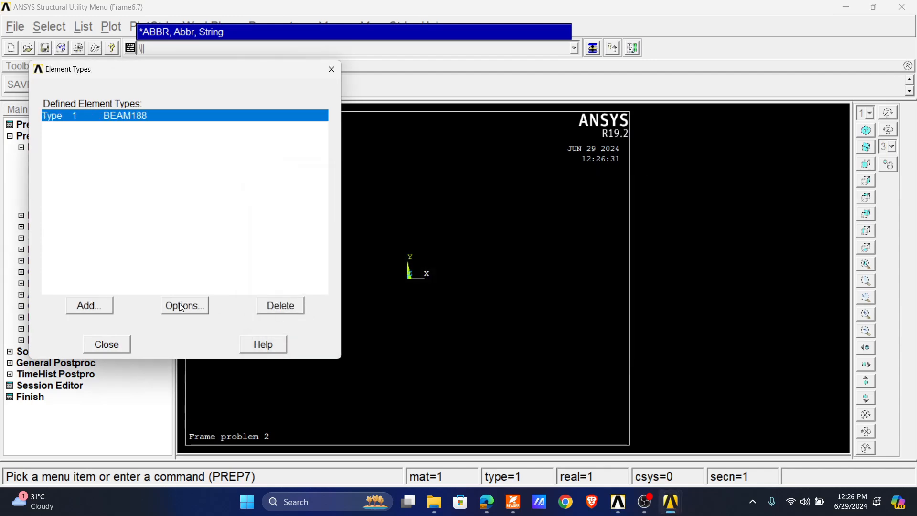
Set the BEAM188 element behavior K3 to Cubic Form.
click(183, 306)
click(595, 201)
click(535, 228)
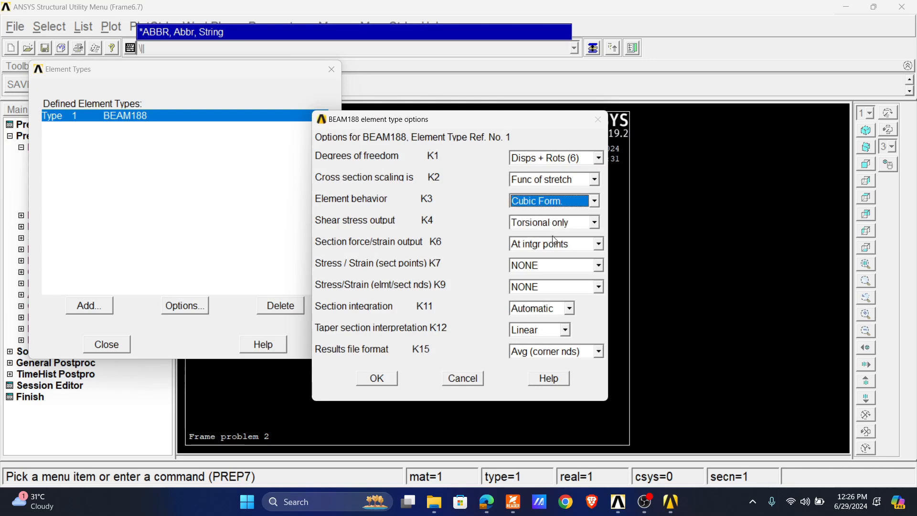
click(389, 379)
click(106, 345)
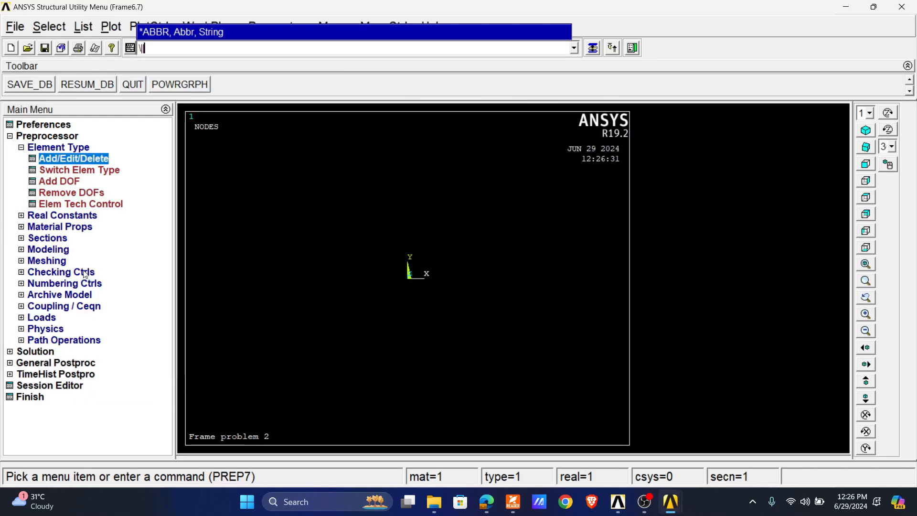
Open the linear elastic isotropic property definition for structural material model 1.
click(60, 227)
click(74, 204)
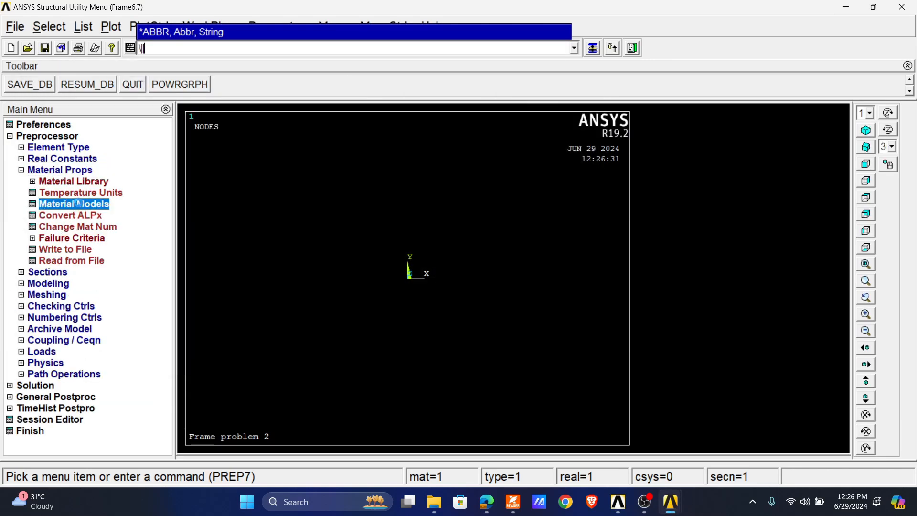
double_click(481, 233)
double_click(496, 244)
double_click(508, 256)
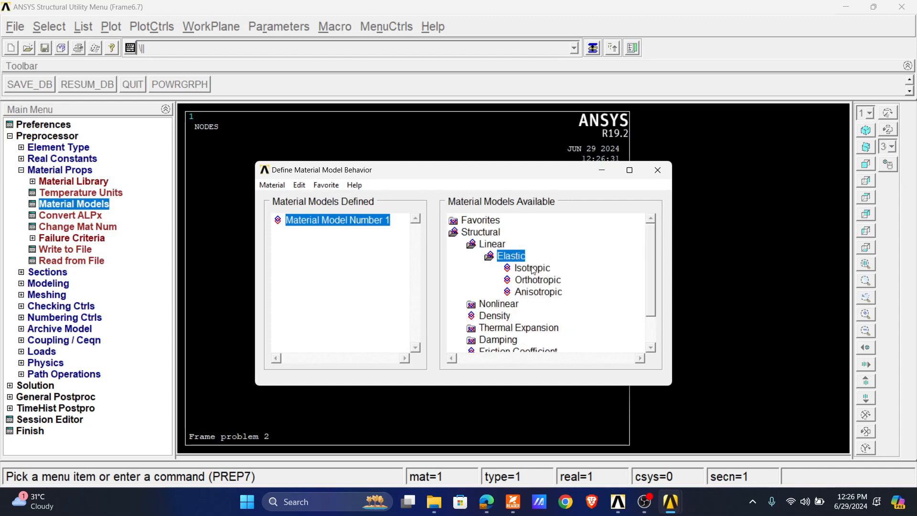
double_click(527, 268)
Check the elastic modulus in the textbook PDF and define material 1 with EX 30e6 and PRXY 0.
click(512, 502)
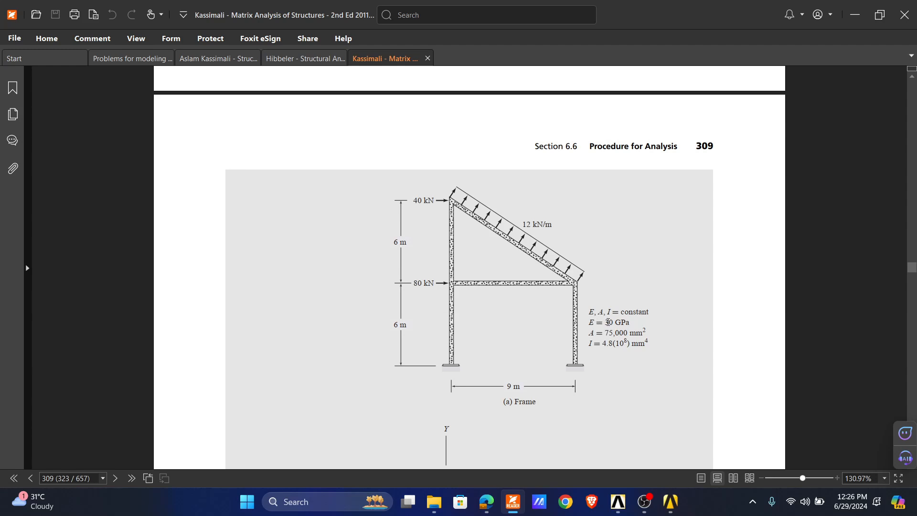
click(512, 501)
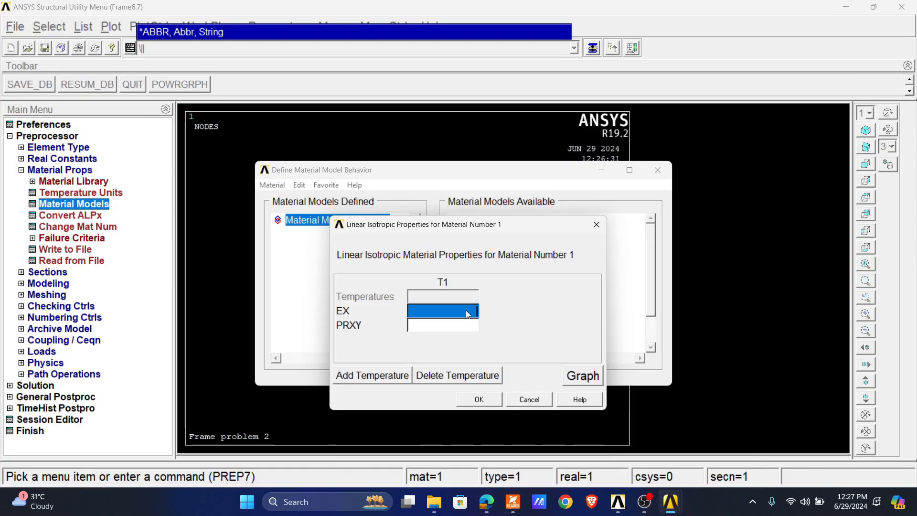
text(30e6)
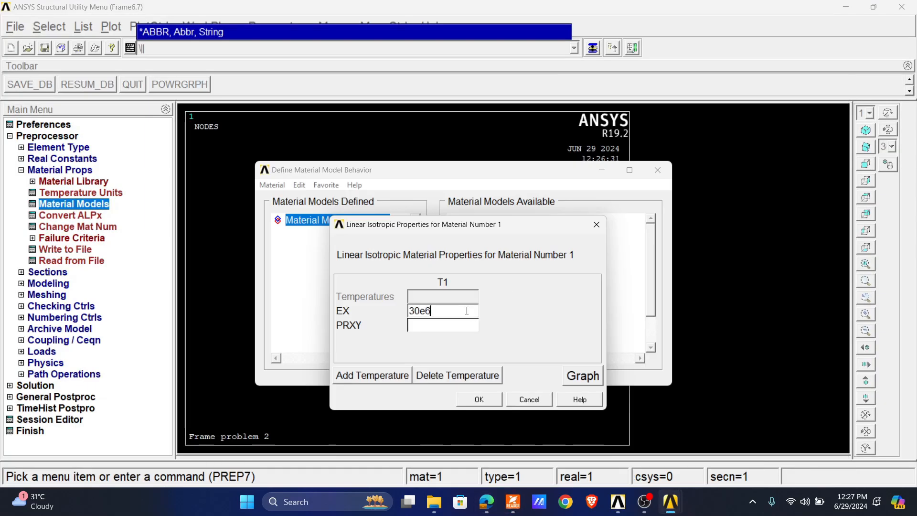
click(436, 324)
text(0)
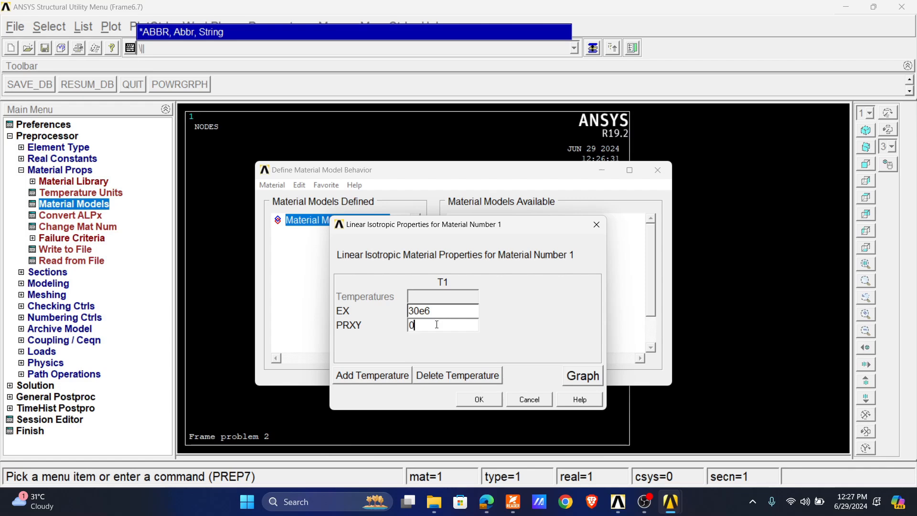
click(480, 399)
click(658, 170)
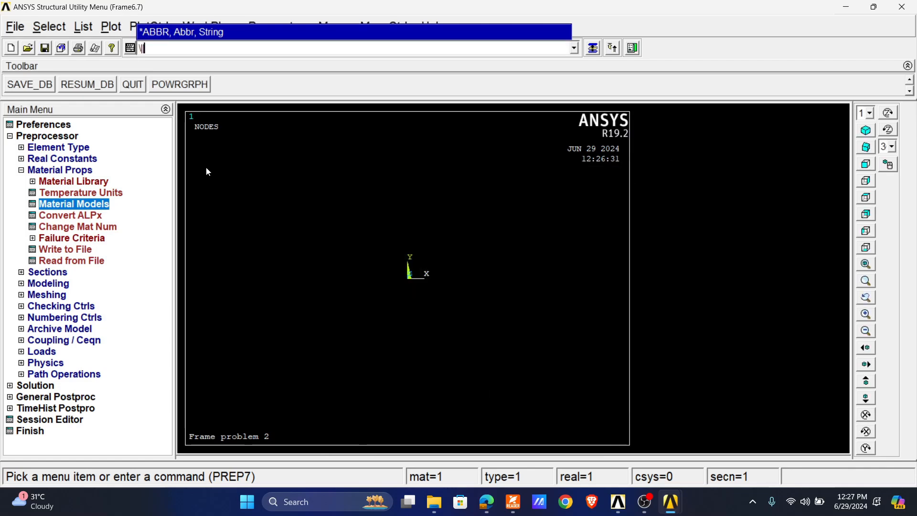
click(60, 170)
Check the section data in the textbook PDF and set rectangular beam section 1 to B 0.27063 and H 0.27713.
click(48, 182)
click(53, 204)
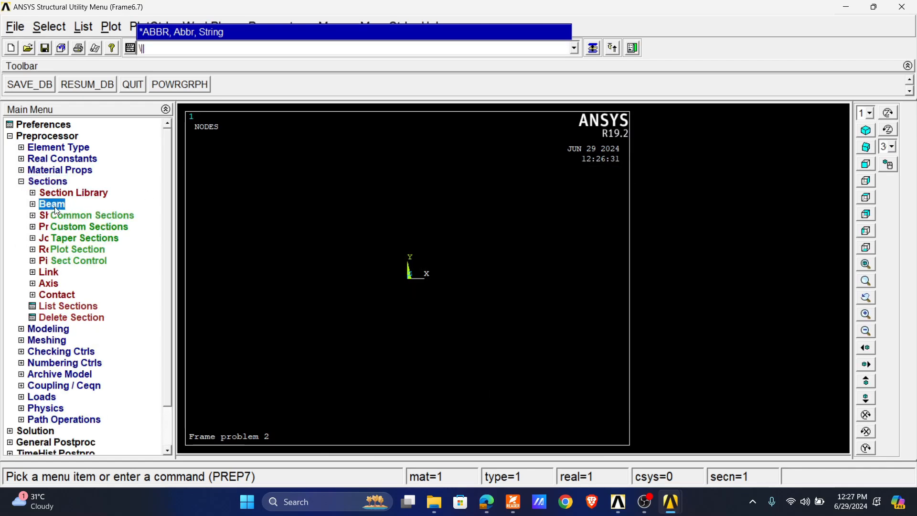
click(73, 216)
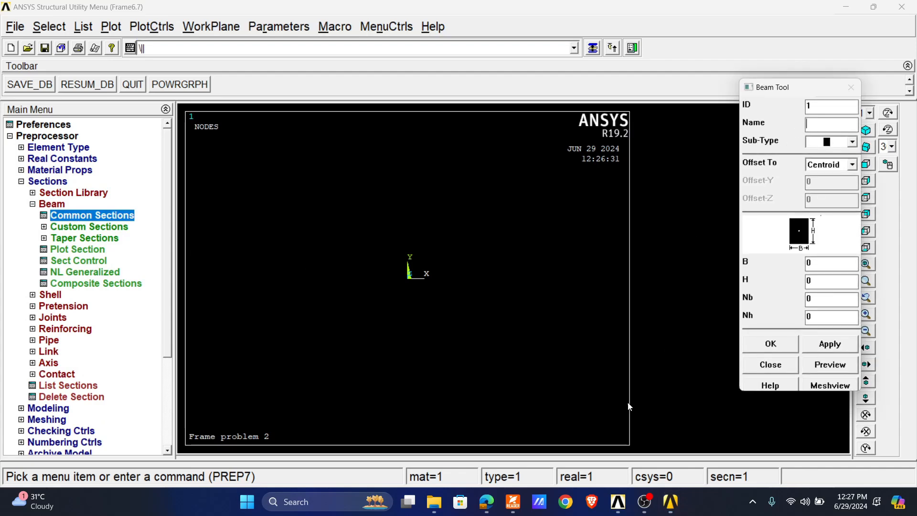
click(513, 501)
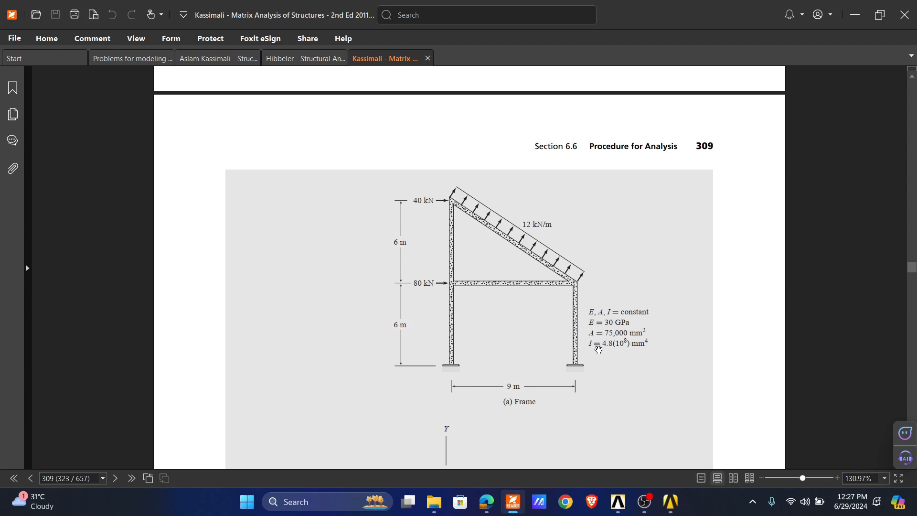
click(513, 502)
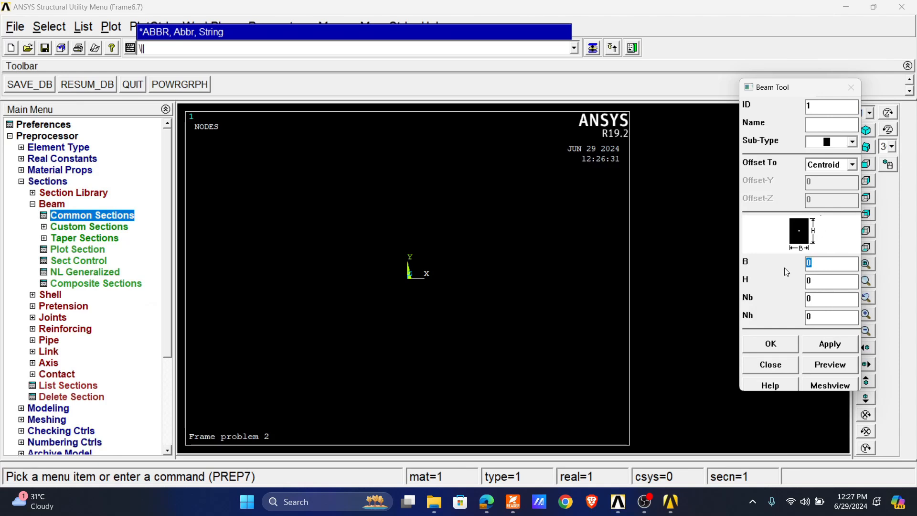
text(0.27063)
double_click(830, 279)
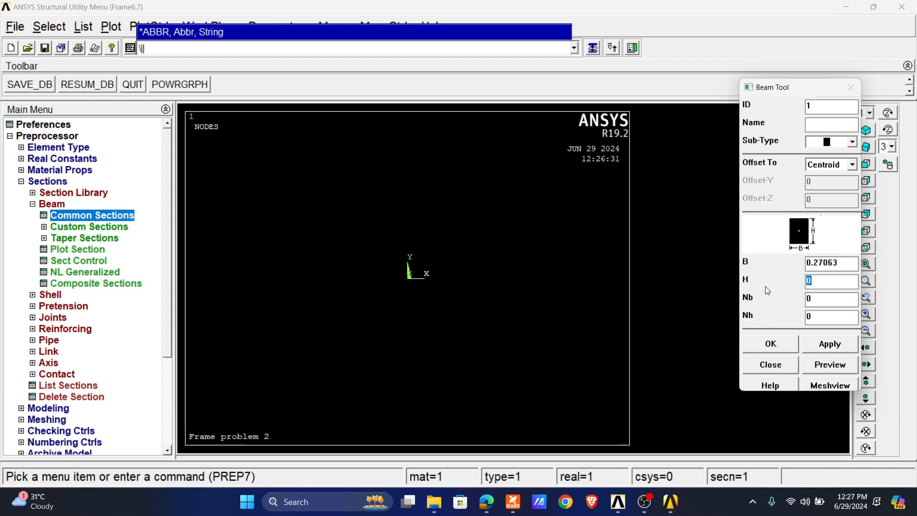
text(0.27713)
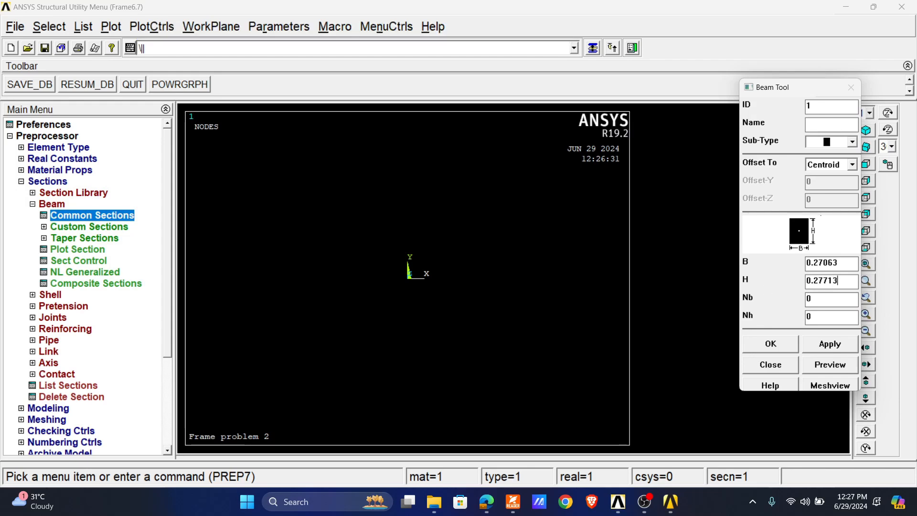
Name the rectangular beam section "4.8 e8mm4" after its moment of inertia in the textbook and save the section.
click(823, 127)
text(4.8e8)
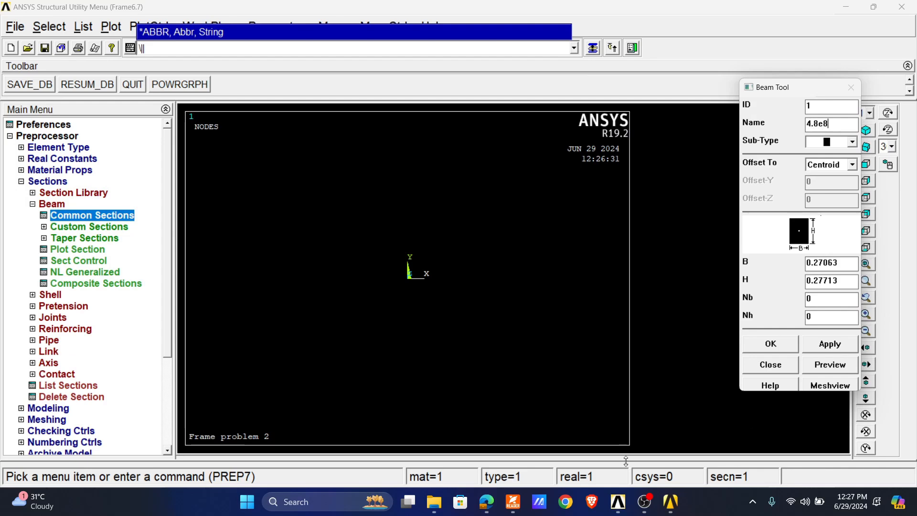
click(518, 504)
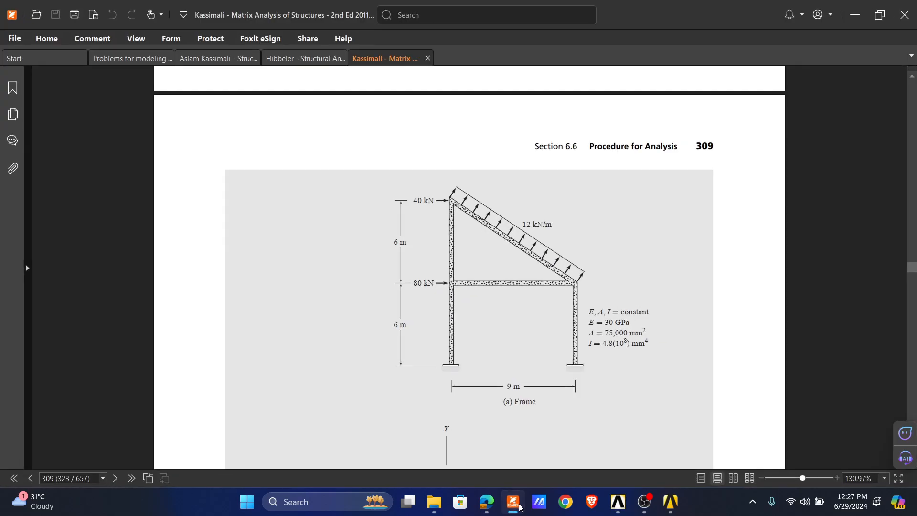
click(518, 504)
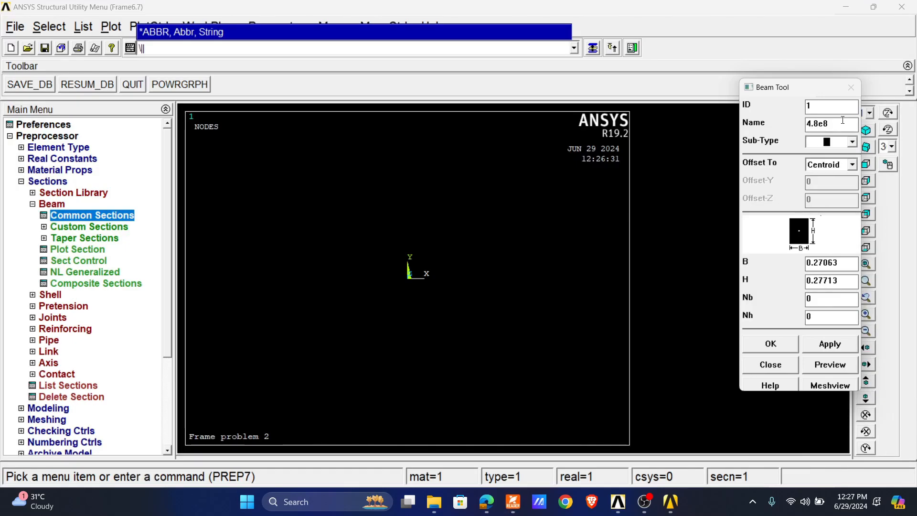
text(mm4)
click(819, 124)
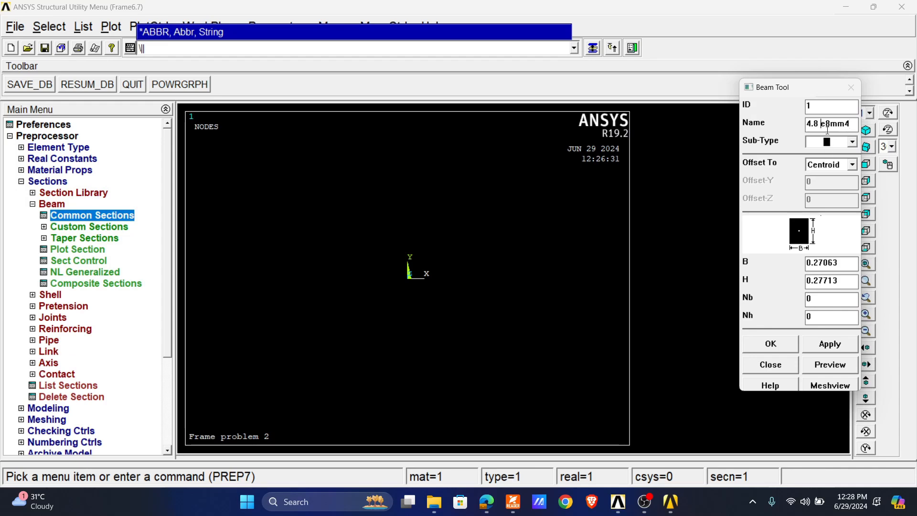
click(771, 344)
click(41, 182)
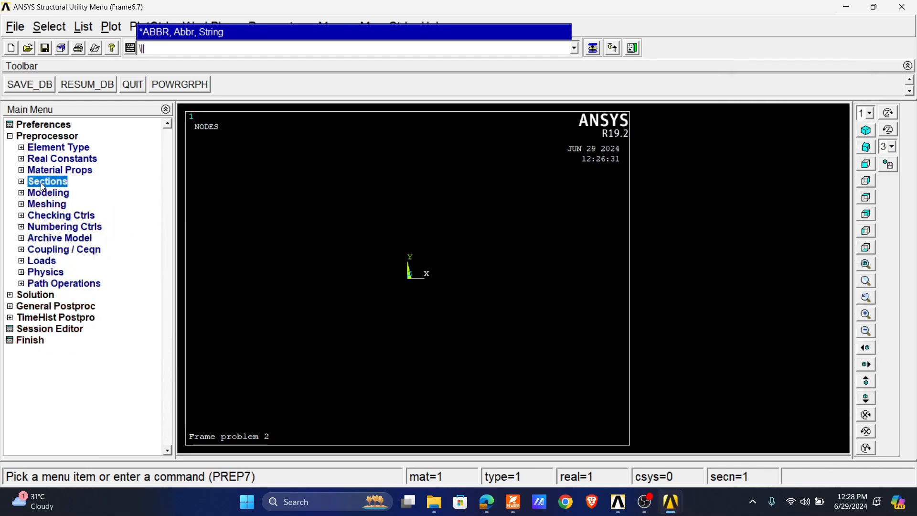
Bring up the frame drawing in the textbook PDF for reference and create keypoint 1 at 0, 0, 0.
click(50, 193)
click(53, 203)
click(72, 215)
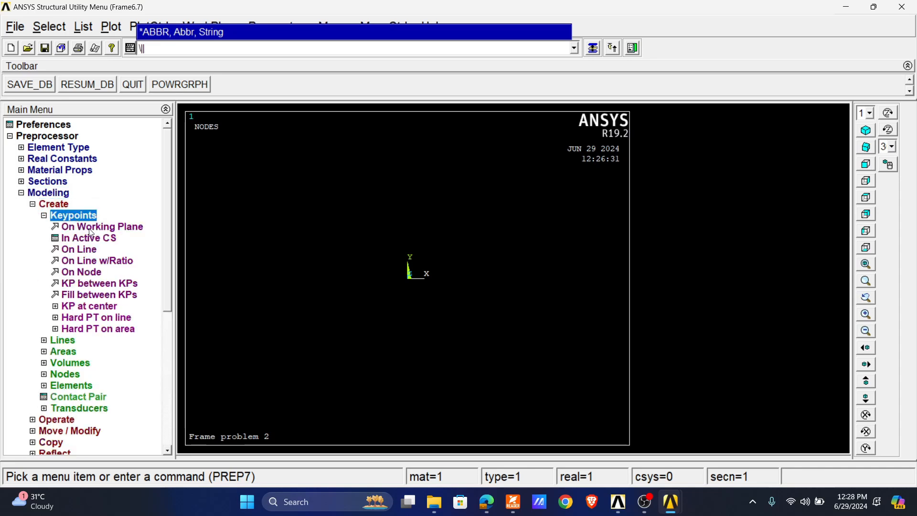
click(88, 238)
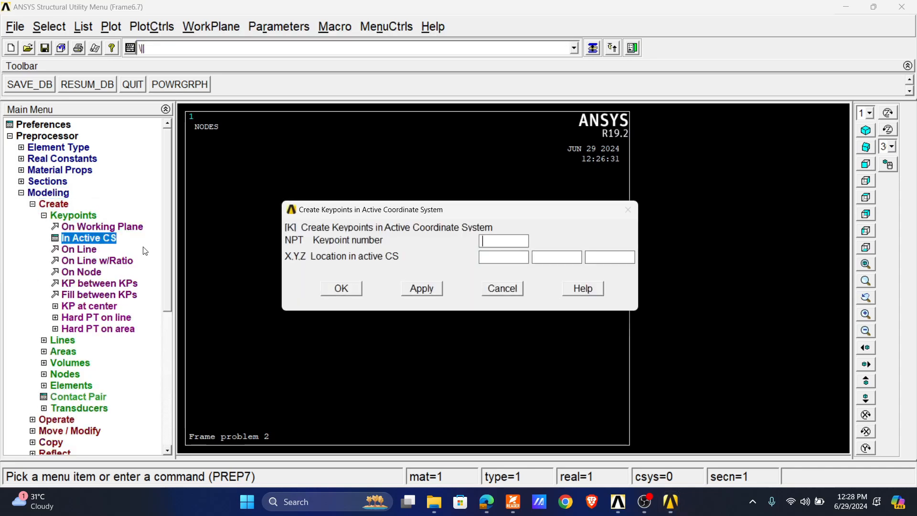
click(512, 502)
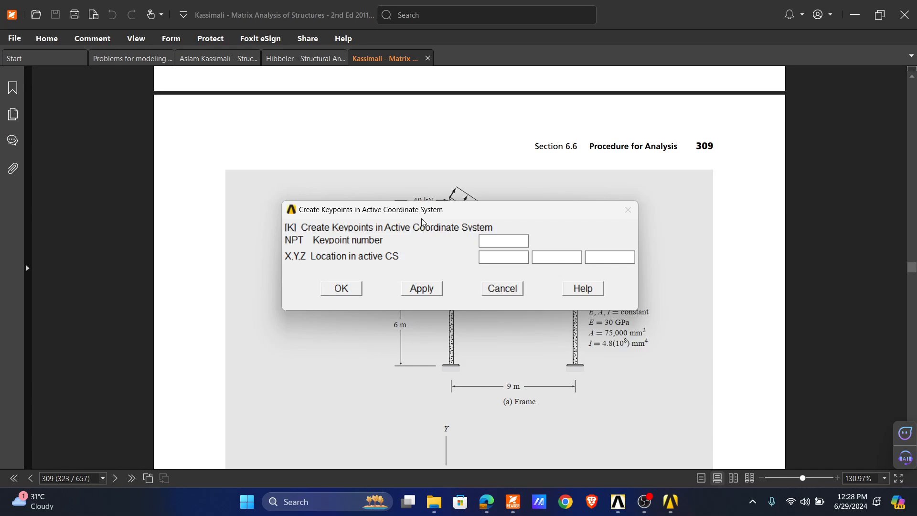
mouse_move(423, 219)
mouse_down()
mouse_move(112, 149)
mouse_move(204, 106)
mouse_move(191, 109)
mouse_up()
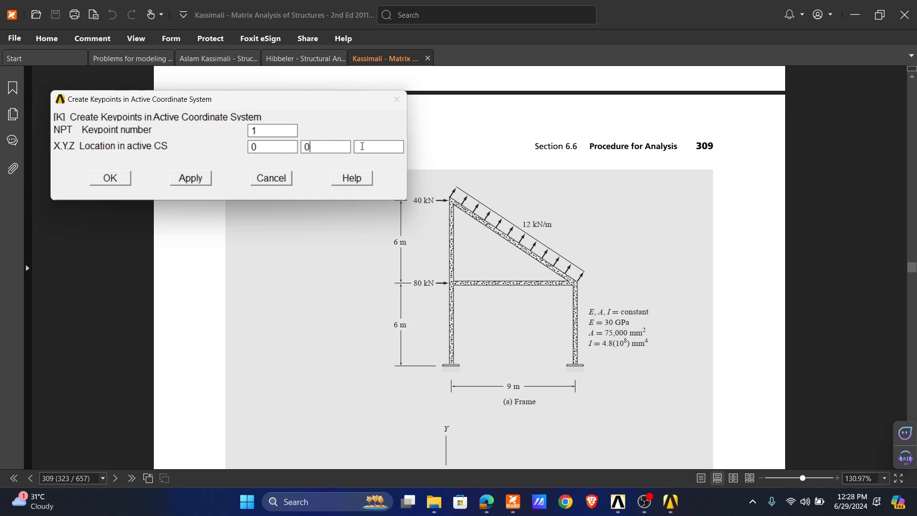
click(362, 146)
text(0)
click(190, 178)
Create keypoint 2 at X 9, Y 0, Z 0 for the base of the other column.
text(2)
drag(253, 147, 248, 148)
text(9)
click(191, 182)
Create keypoint 3 at X 0, Y 6, Z 0, directly above the origin.
drag(286, 132, 189, 137)
text(3)
drag(258, 147, 222, 153)
text(0)
text(6)
click(202, 184)
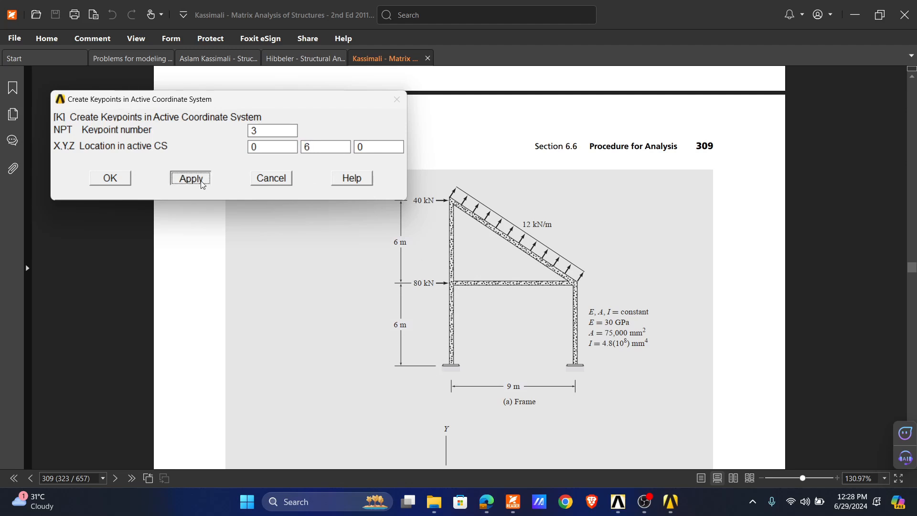
Create keypoint 4 at X 9, Y 6, Z 0, above keypoint 2.
drag(260, 131, 220, 130)
text(4)
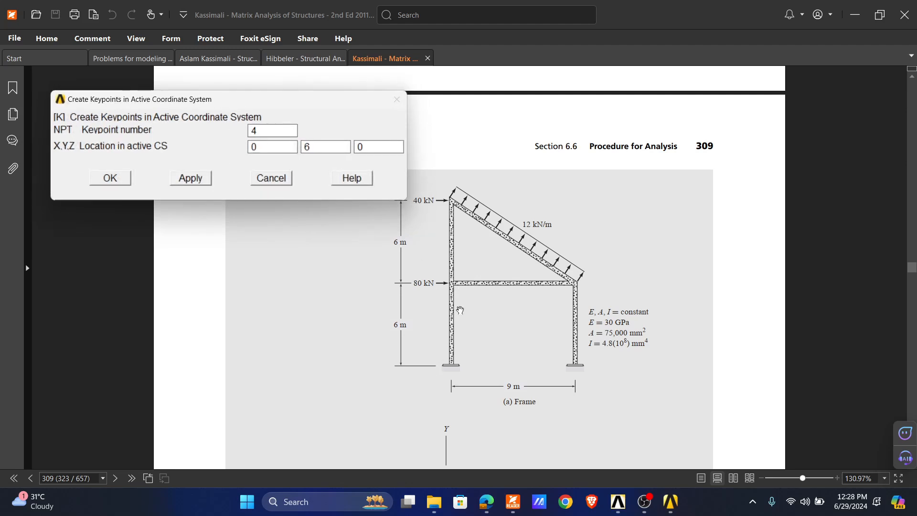
drag(270, 147, 175, 152)
text(9)
click(187, 180)
Create keypoint 5 at X 0, Y 12, Z 0, finish the keypoint definition and return to ANSYS.
text(5)
drag(262, 147, 206, 153)
text(0)
text(12)
click(118, 178)
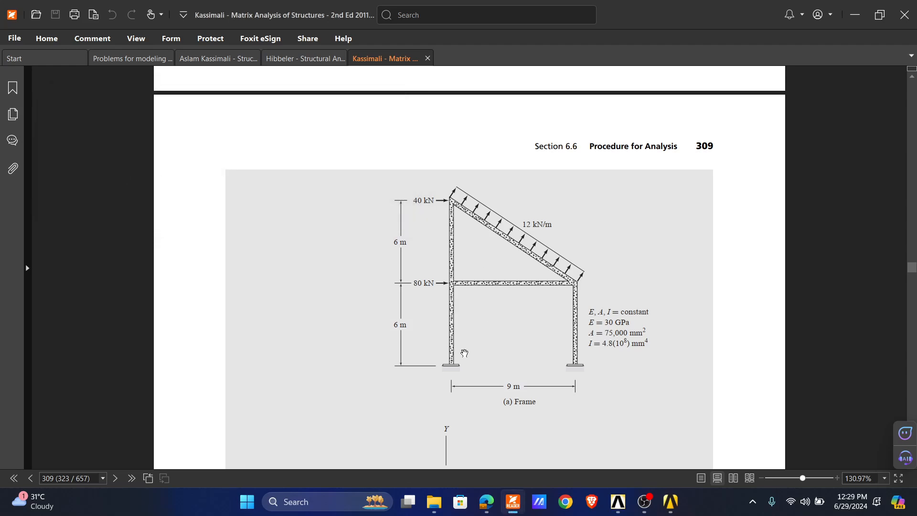
click(512, 503)
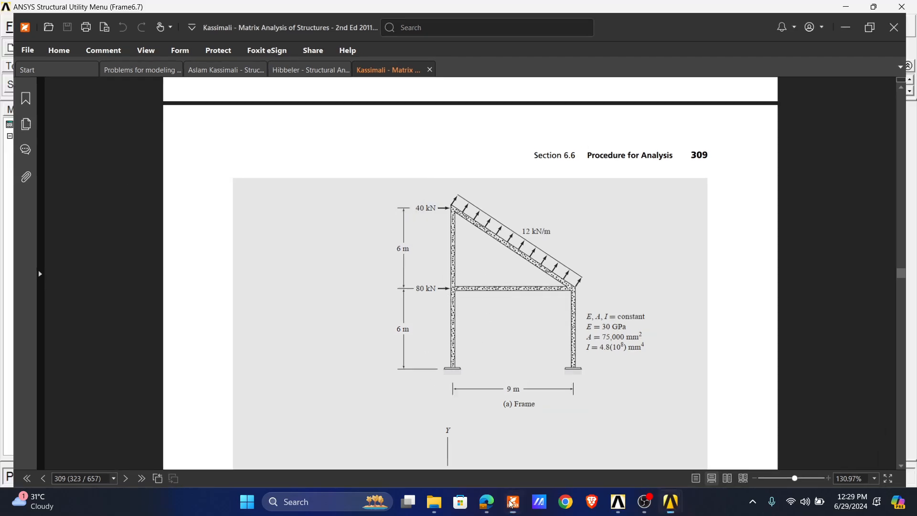
Create active-coordinate lines for the taller column from keypoint 1 to 3 and from keypoint 3 to 5.
click(67, 216)
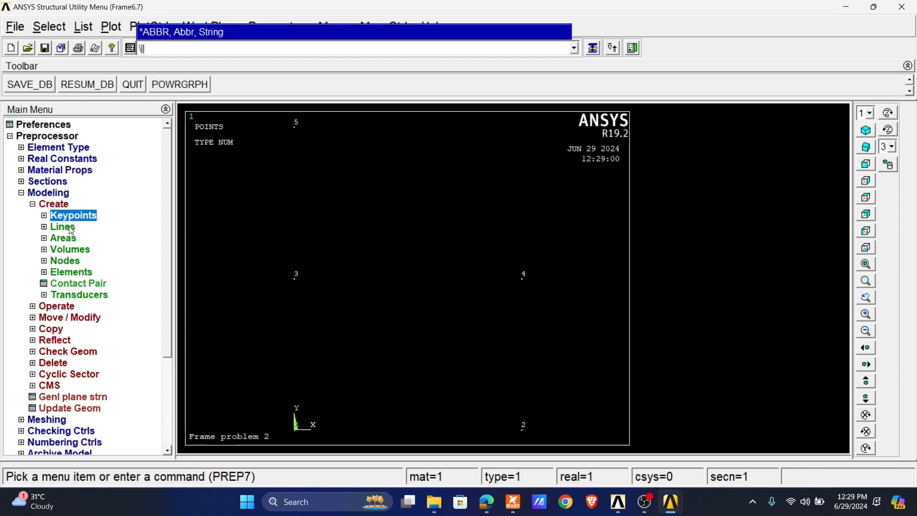
click(71, 228)
click(72, 238)
click(93, 260)
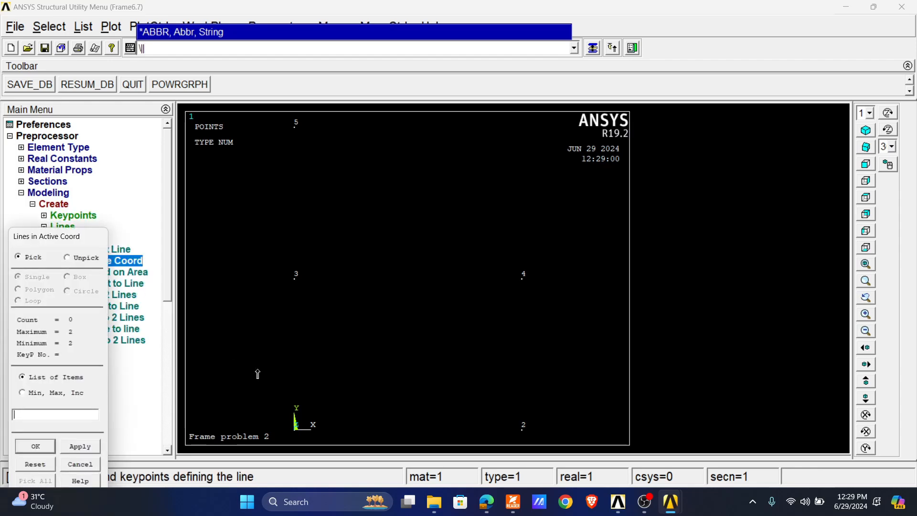
click(302, 434)
click(302, 282)
click(302, 281)
click(303, 134)
Complete the frame with active-coordinate lines between keypoints 5 and 4, 3 and 4, and 2 and 4.
click(303, 134)
click(520, 279)
click(301, 276)
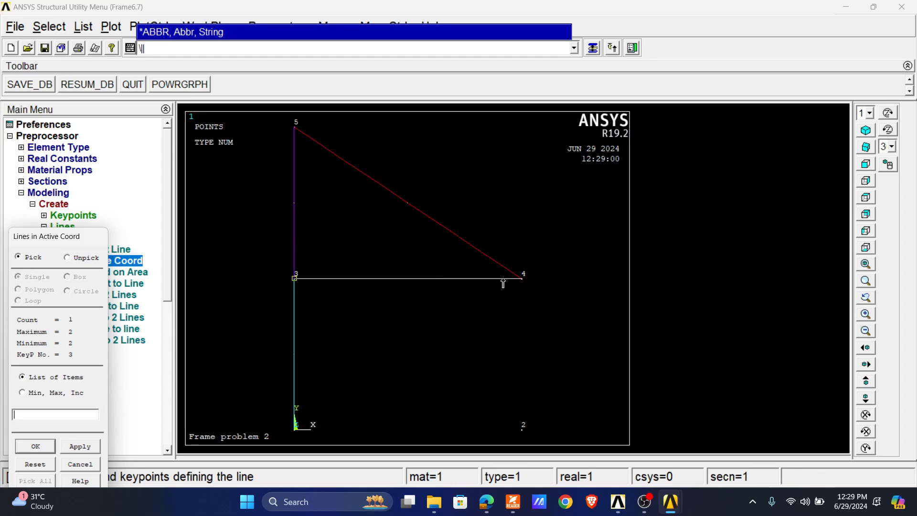
click(520, 279)
click(523, 427)
click(522, 279)
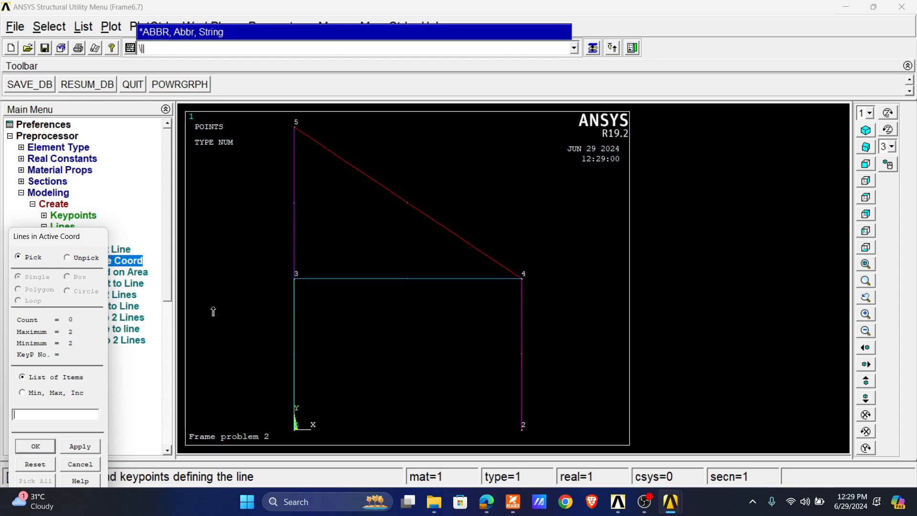
click(35, 446)
click(44, 226)
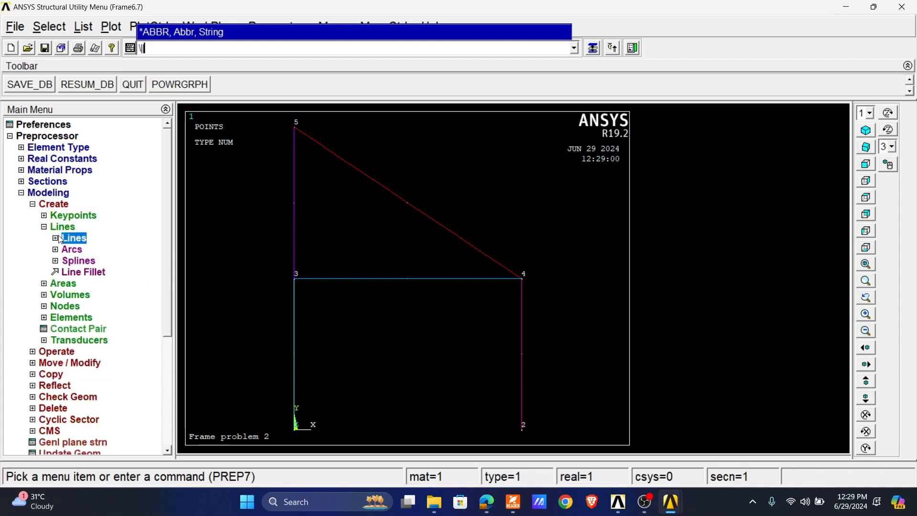
click(53, 204)
click(48, 193)
Check the frame in the textbook PDF and assign material 1, element type BEAM188 and section 4.8e8mm4 to all lines.
click(47, 203)
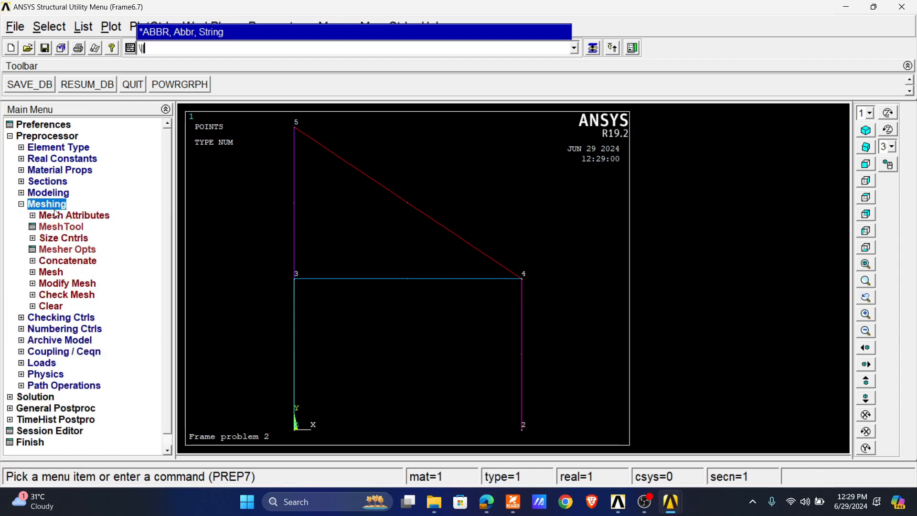
click(84, 215)
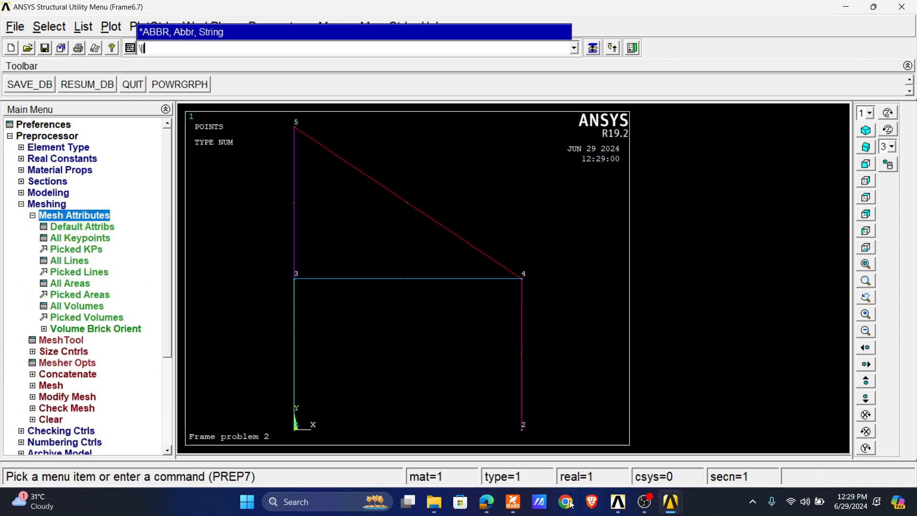
click(512, 501)
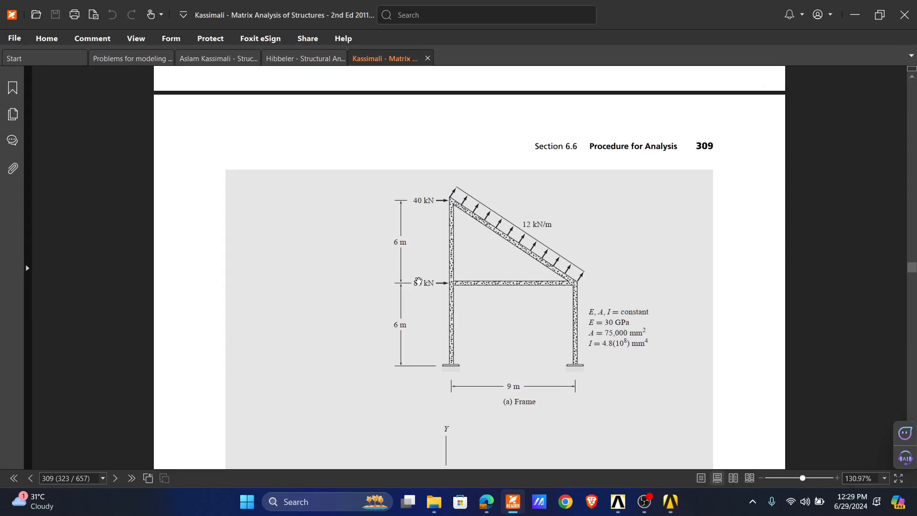
click(515, 504)
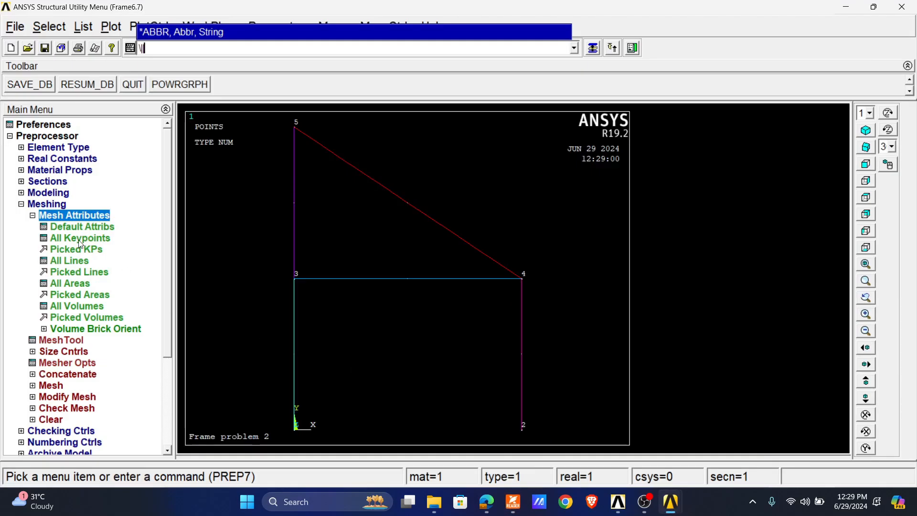
click(80, 273)
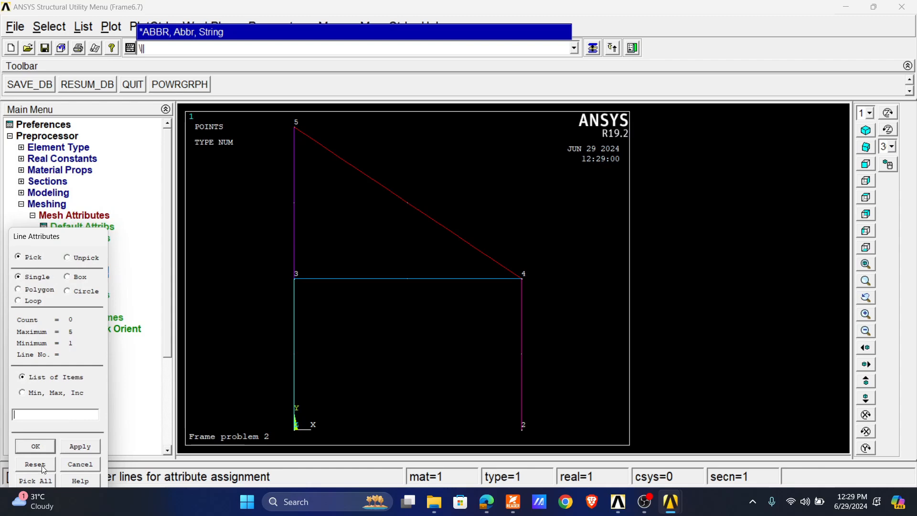
click(39, 481)
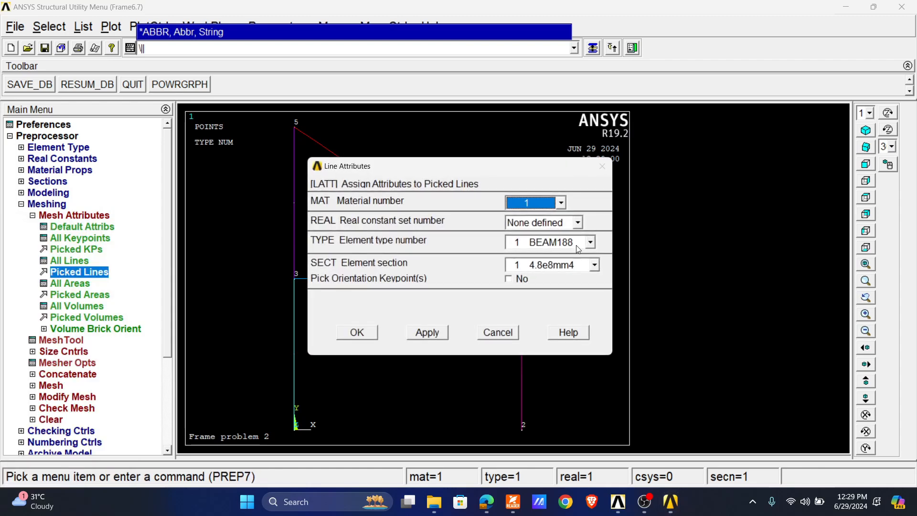
click(584, 266)
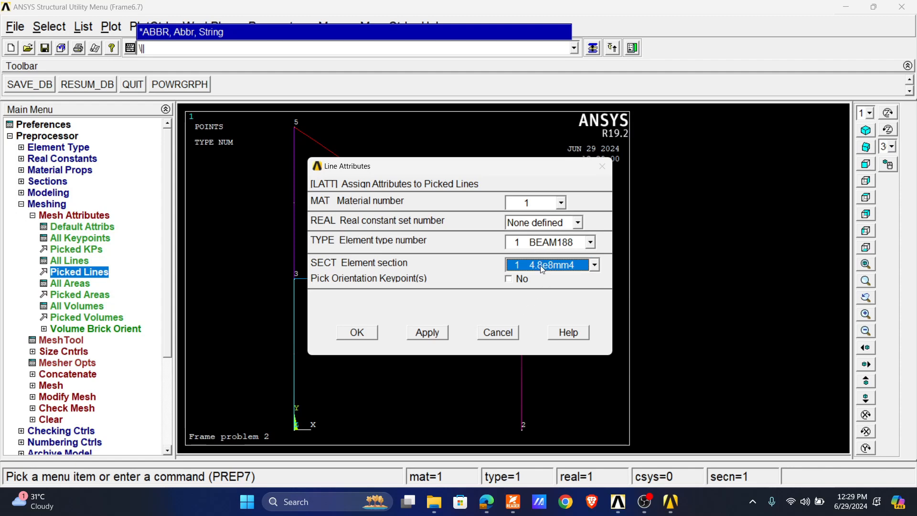
click(546, 200)
click(521, 214)
click(362, 331)
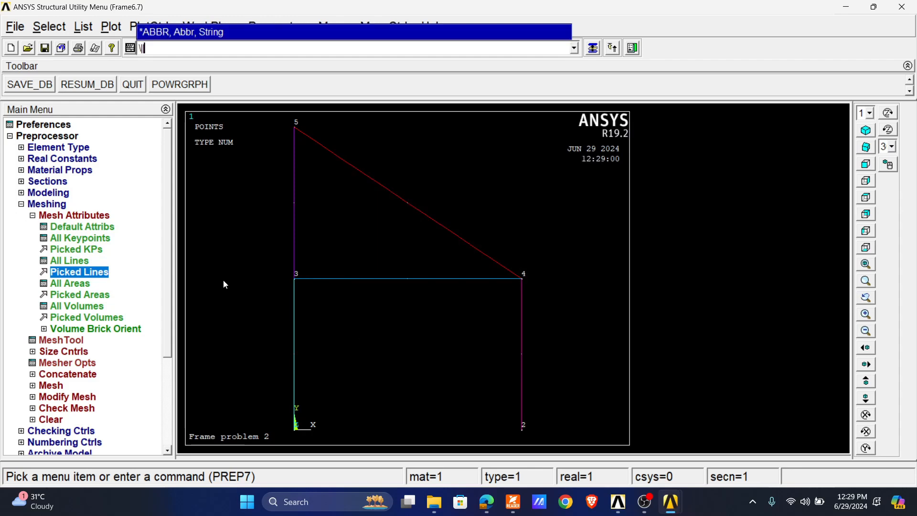
Set the manual element size on all lines to 1 element division.
click(62, 215)
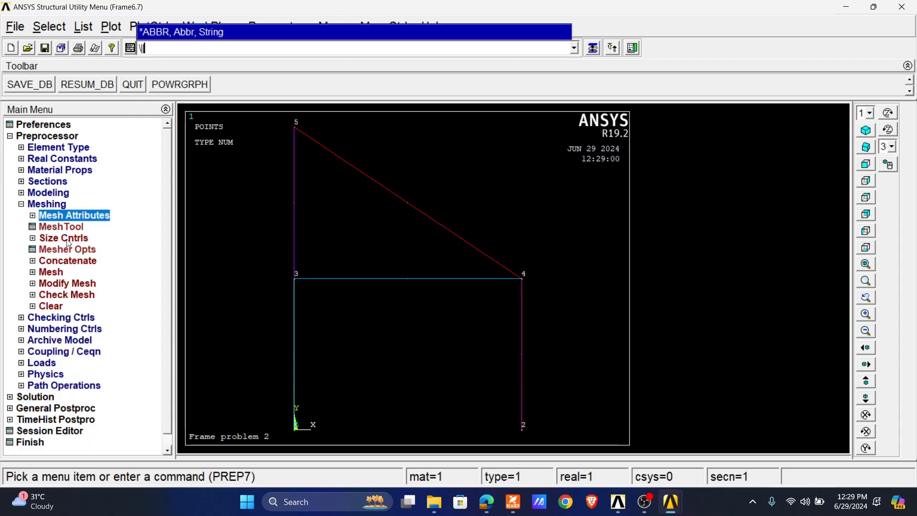
click(64, 237)
click(79, 261)
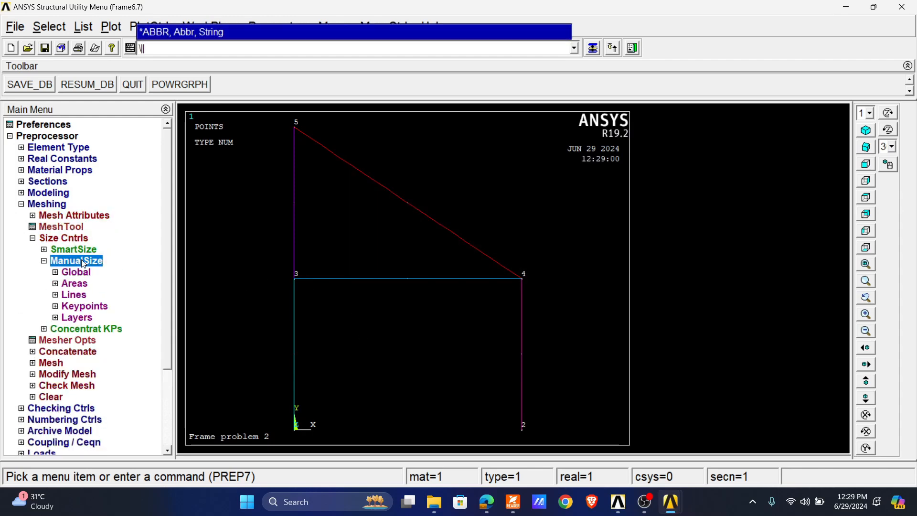
click(74, 295)
click(92, 306)
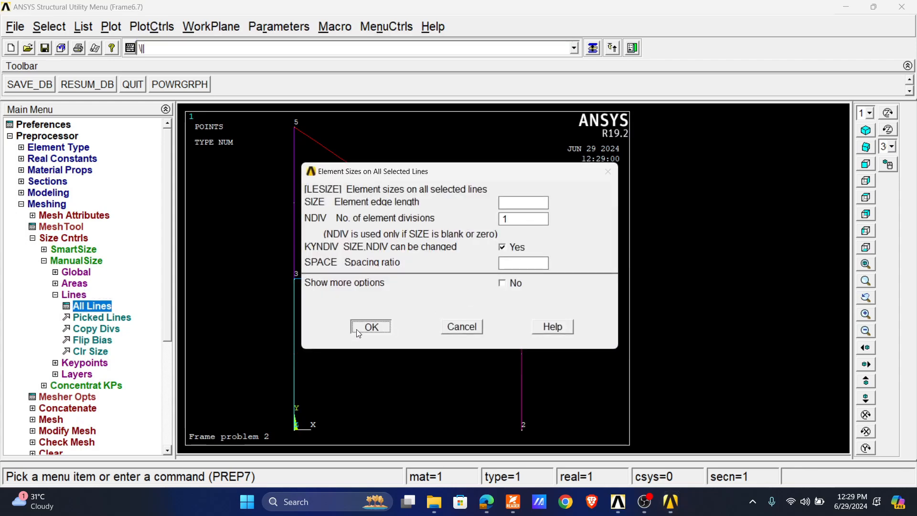
click(386, 326)
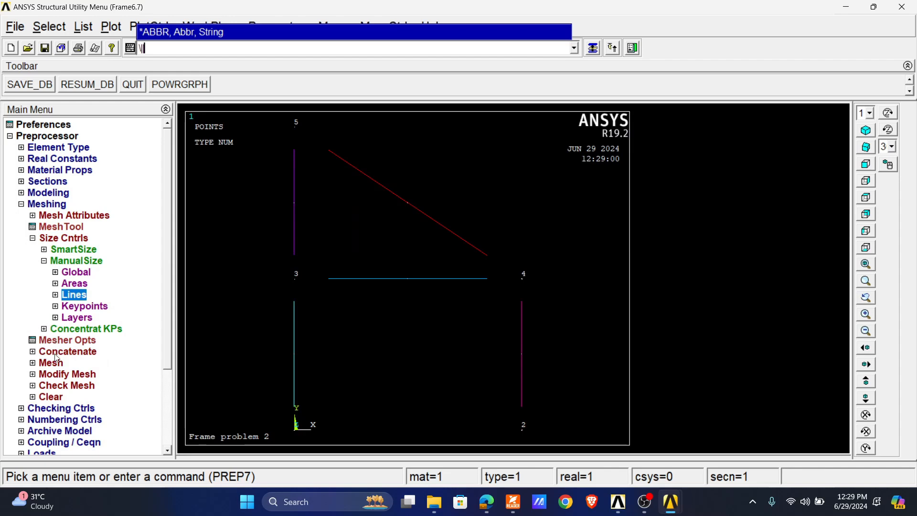
Mesh all lines of the frame.
click(50, 363)
click(69, 296)
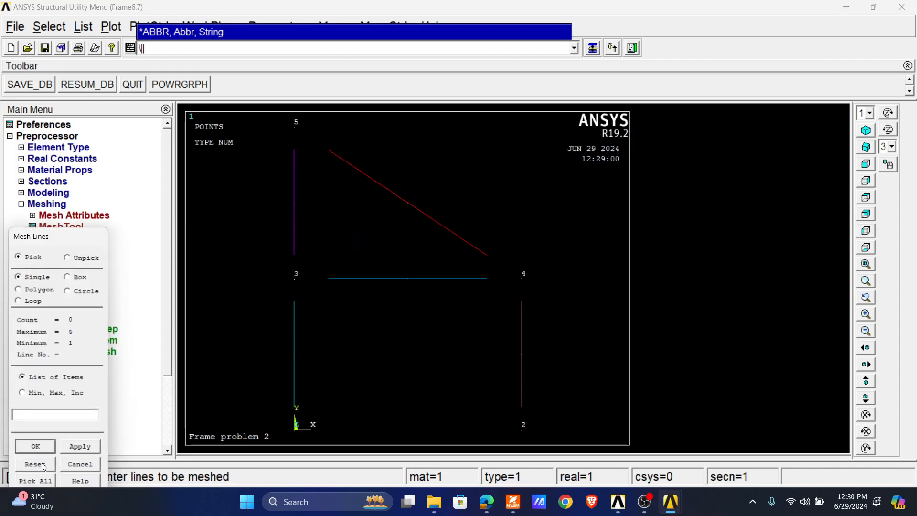
click(42, 481)
click(51, 272)
click(40, 204)
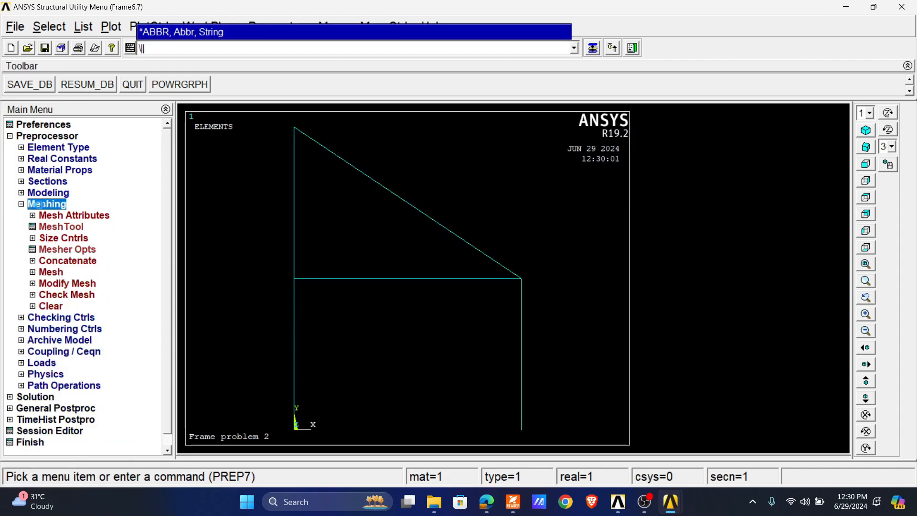
Check the supports in the textbook PDF and constrain all DOF at keypoints 1 and 2, the two column bases.
click(35, 296)
click(56, 172)
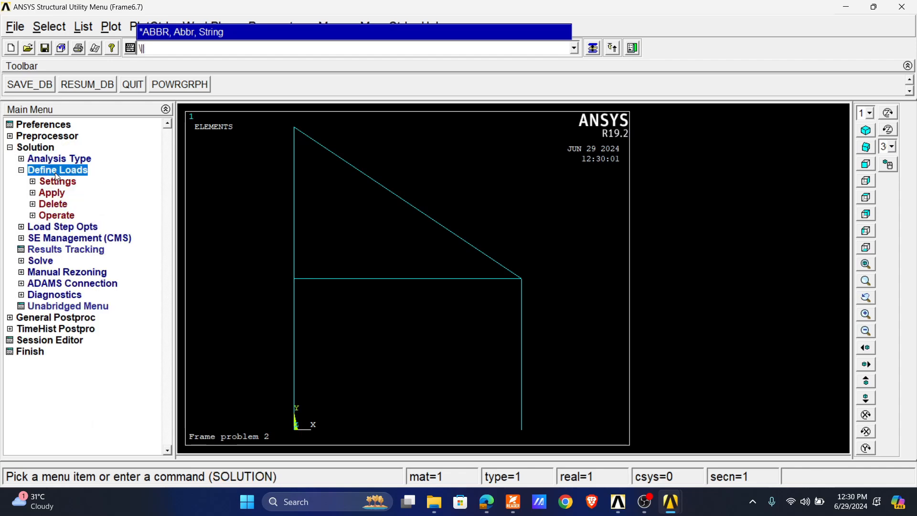
click(72, 206)
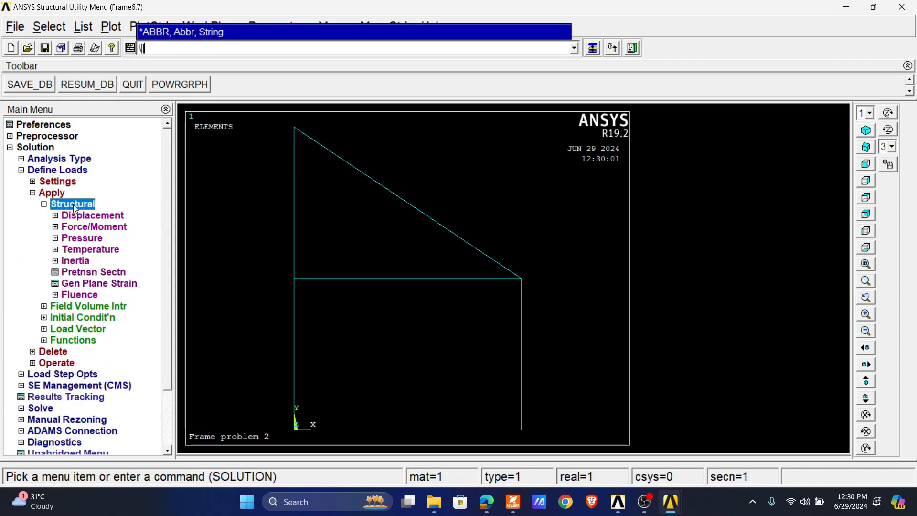
key(alt+Tab)
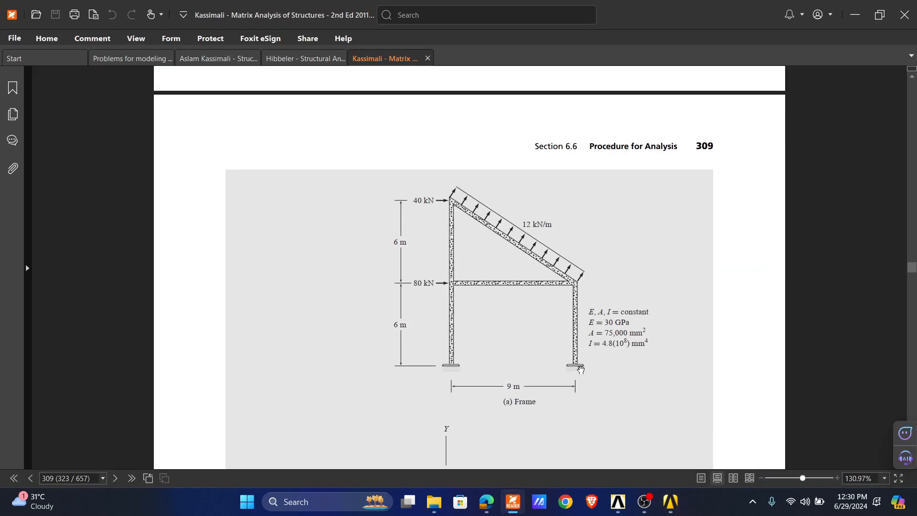
click(511, 500)
click(82, 216)
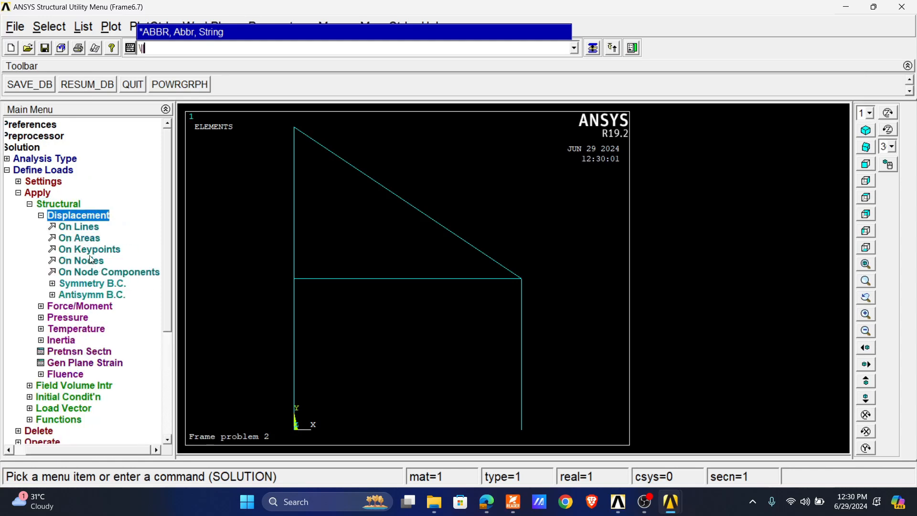
click(91, 249)
click(295, 429)
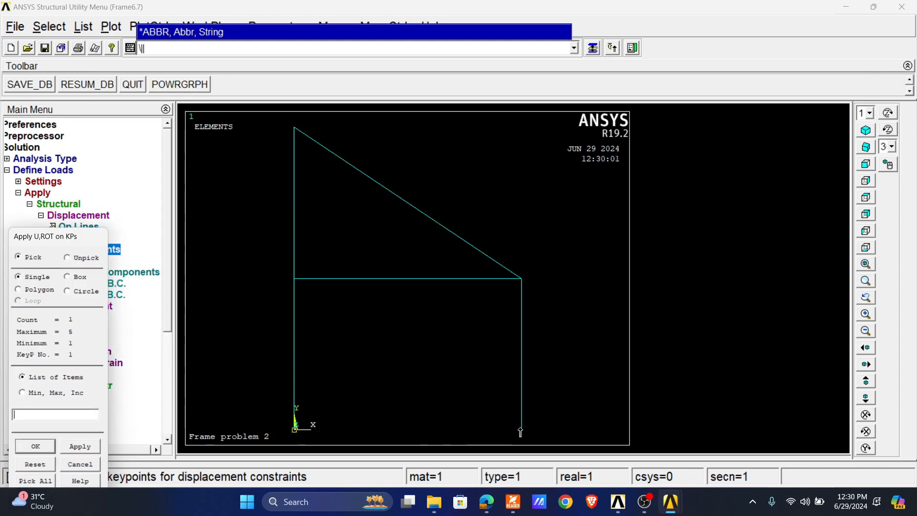
click(44, 446)
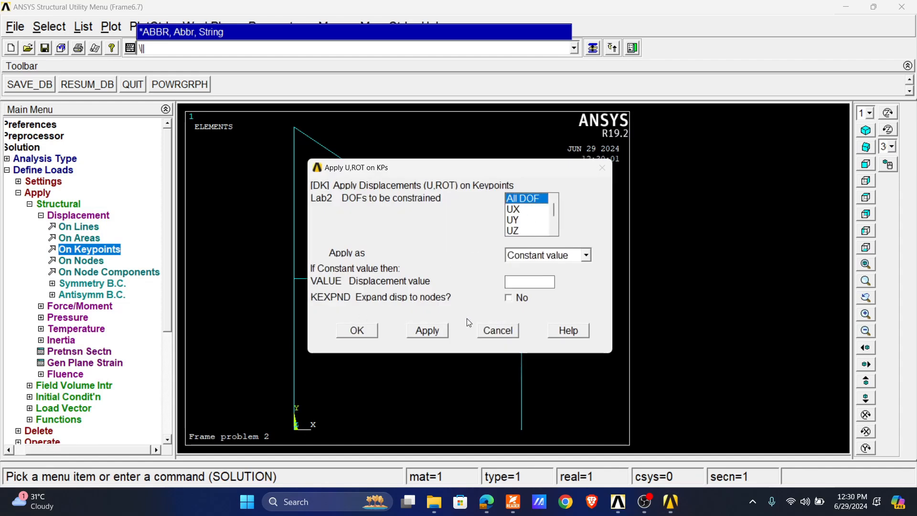
click(357, 331)
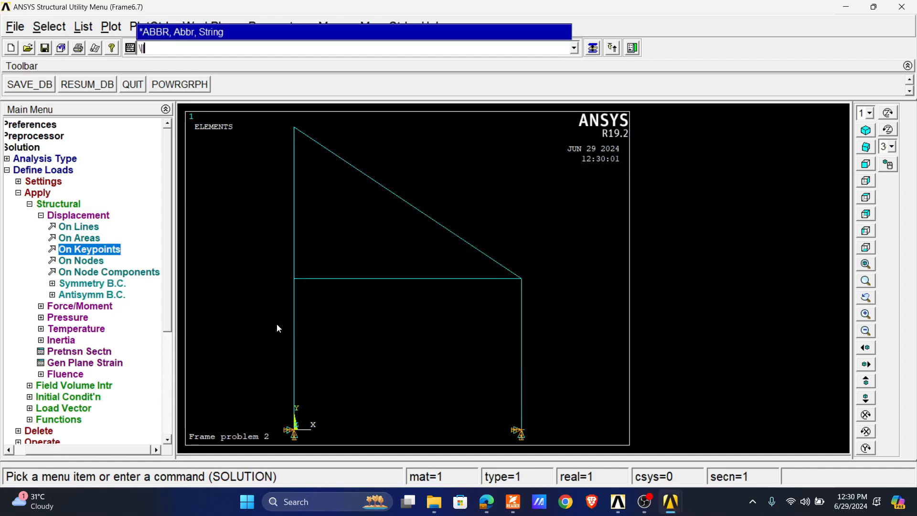
Check the loads in the textbook PDF and apply a constant FX force of 40 to the keypoint atop the tall column.
click(513, 502)
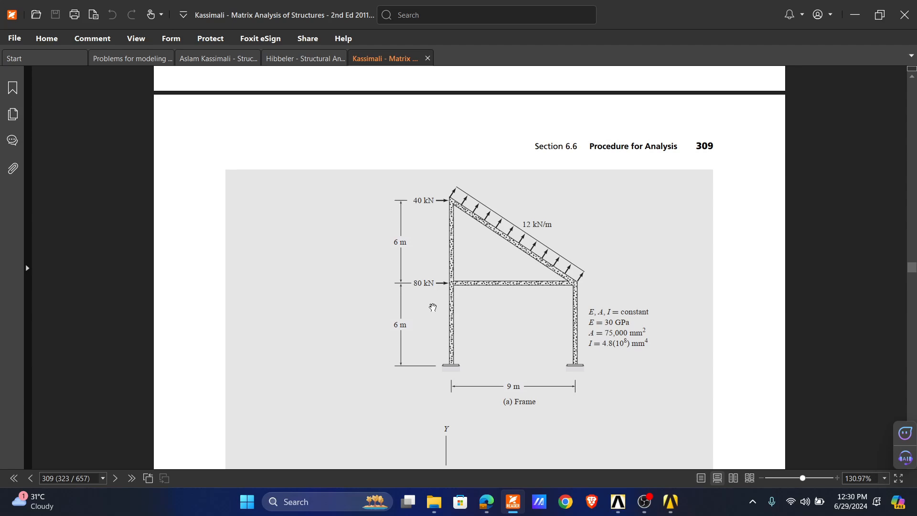
click(513, 501)
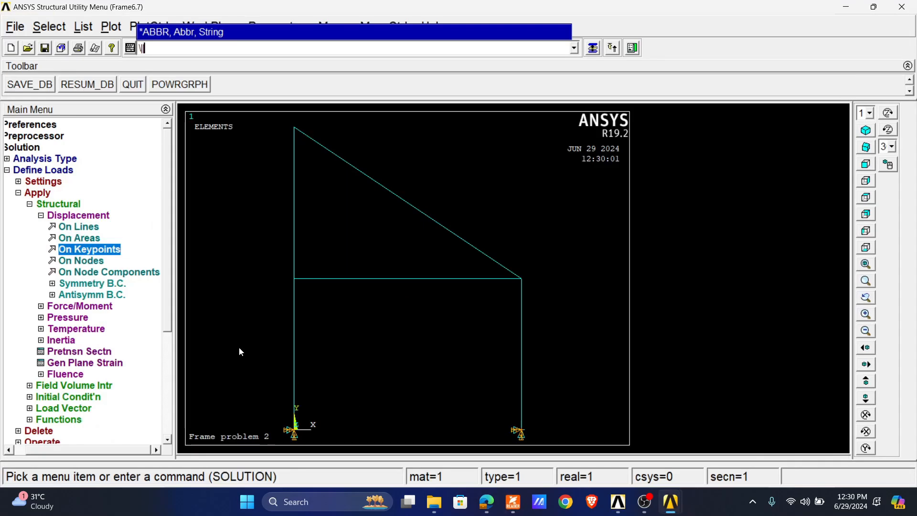
click(59, 217)
click(78, 228)
click(82, 249)
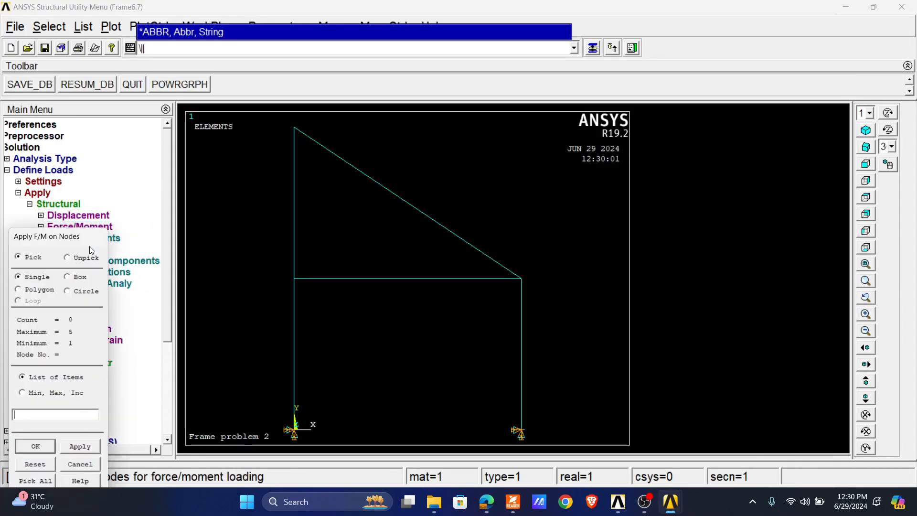
click(80, 465)
click(91, 238)
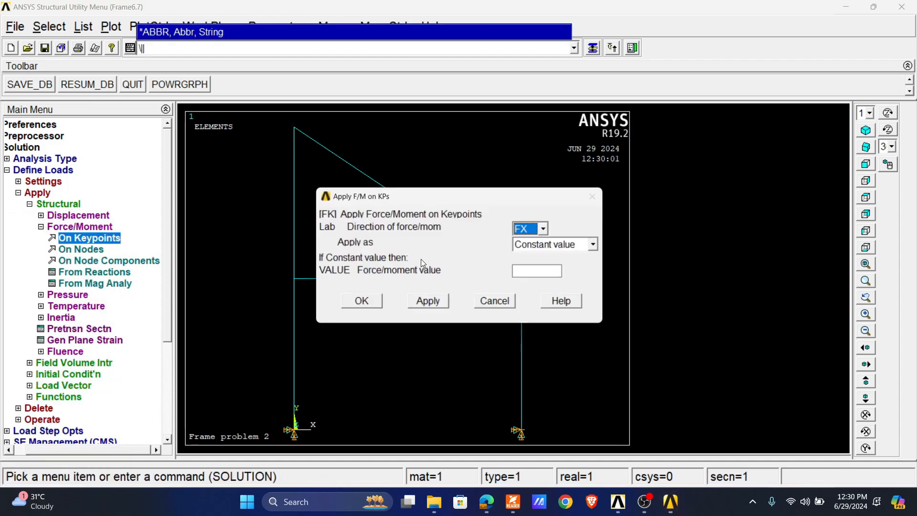
click(91, 446)
click(543, 274)
text(40)
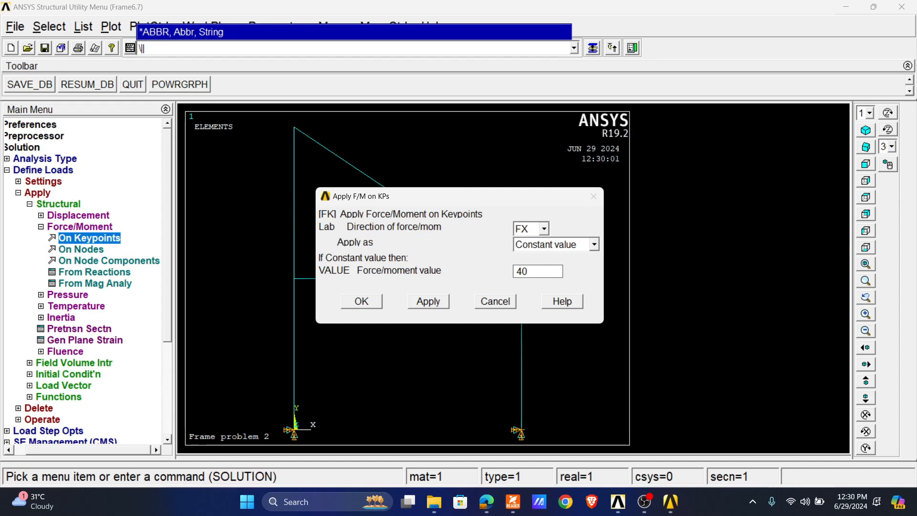
click(428, 301)
Check the second point load in the textbook PDF and apply an FX force of 80 to the tall column's mid-height keypoint.
click(513, 502)
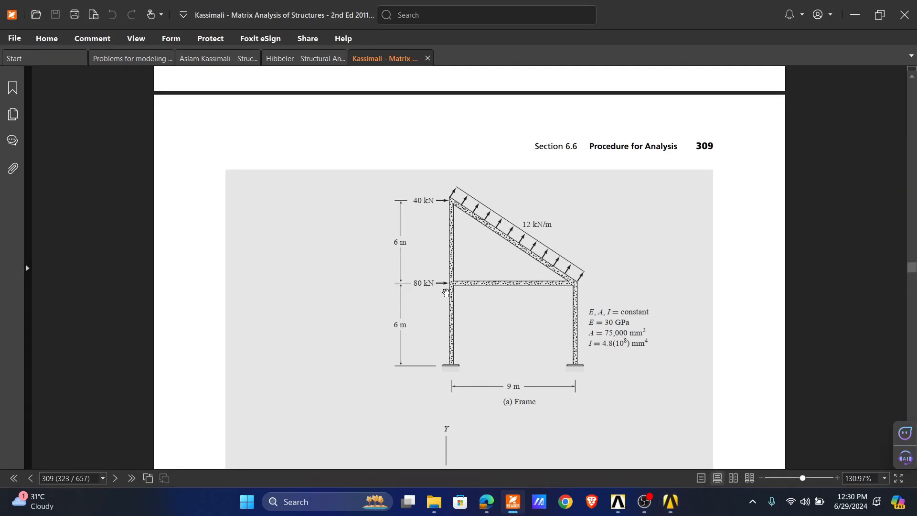
click(515, 502)
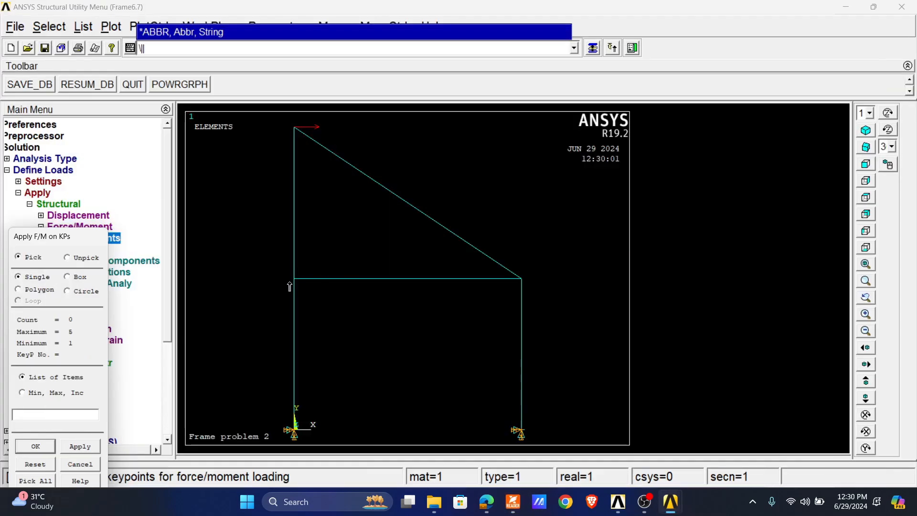
click(88, 446)
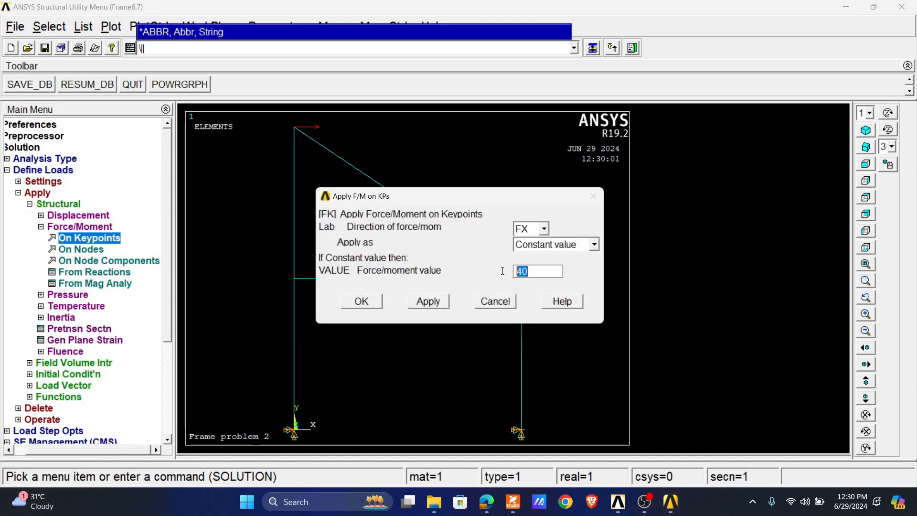
text(80)
click(368, 302)
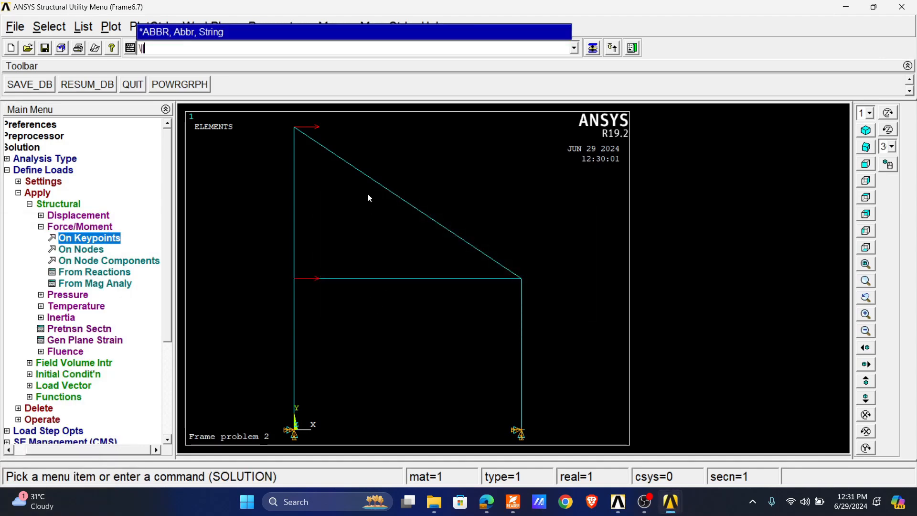
Check the distributed load in the textbook PDF and apply beam pressure to the sloping member with load key 2 and -12 at nodes I and J.
click(512, 502)
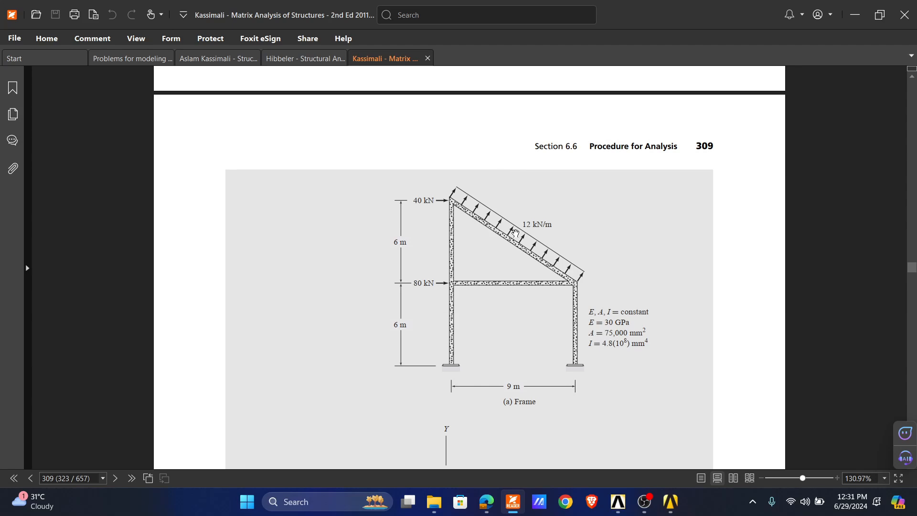
click(507, 499)
click(67, 295)
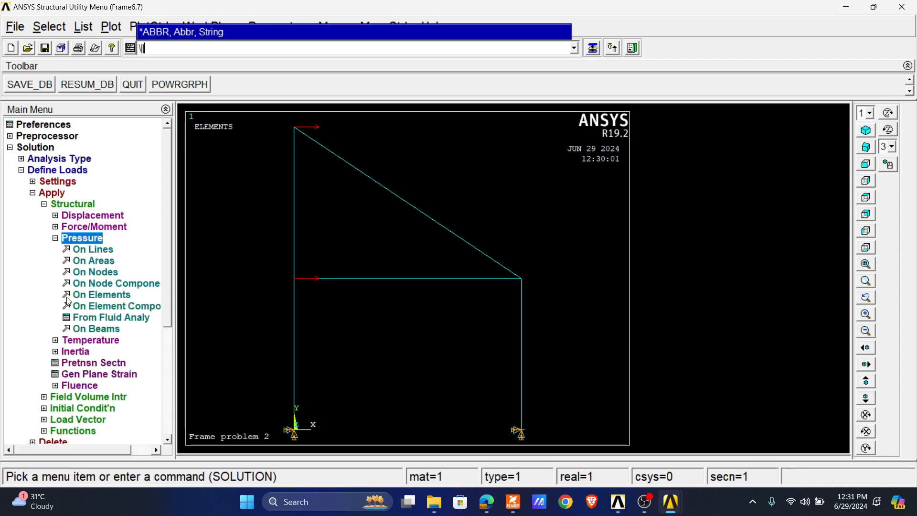
click(96, 330)
click(378, 188)
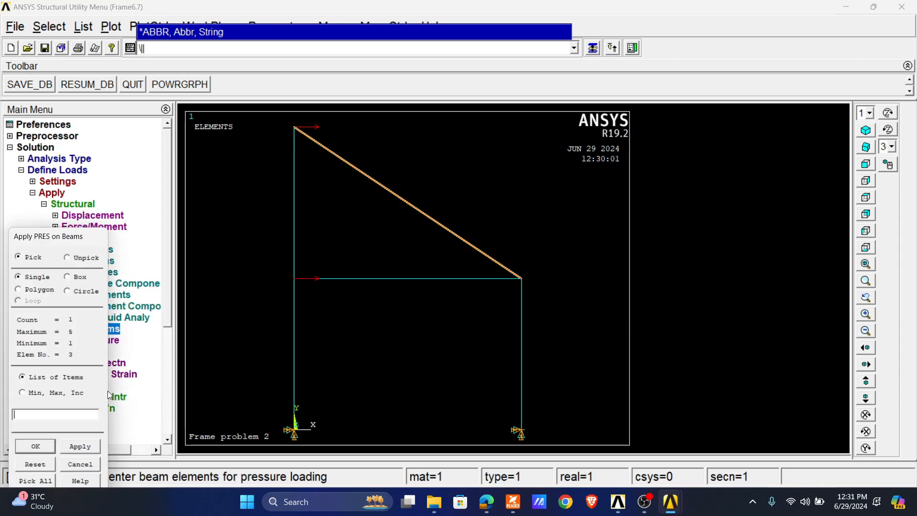
click(80, 445)
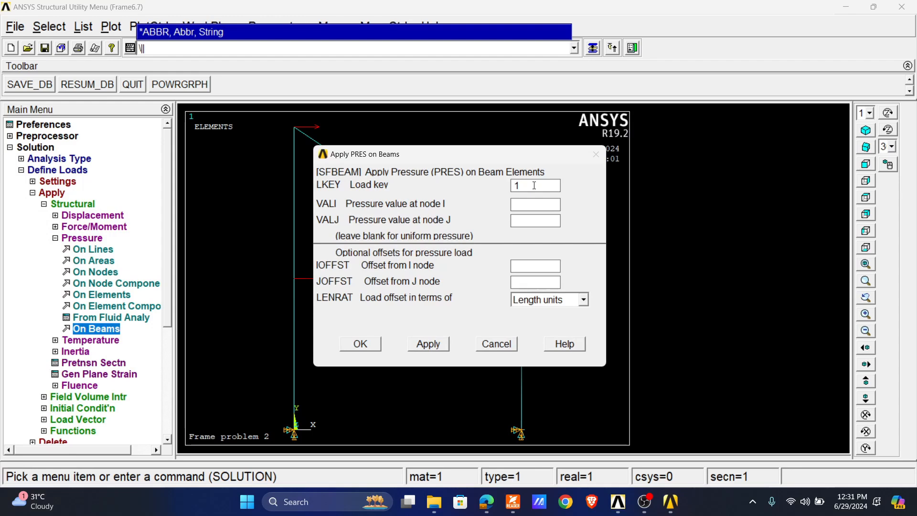
double_click(534, 186)
text(2)
click(521, 498)
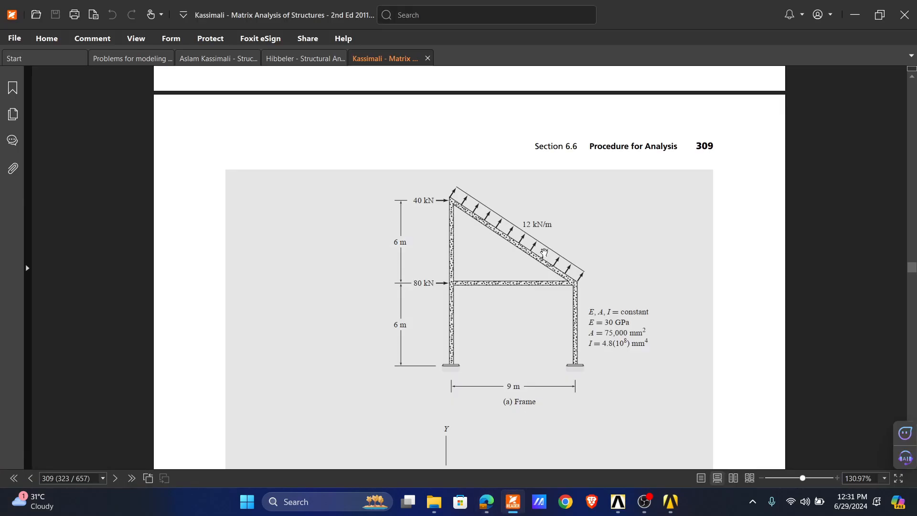
click(522, 496)
click(531, 206)
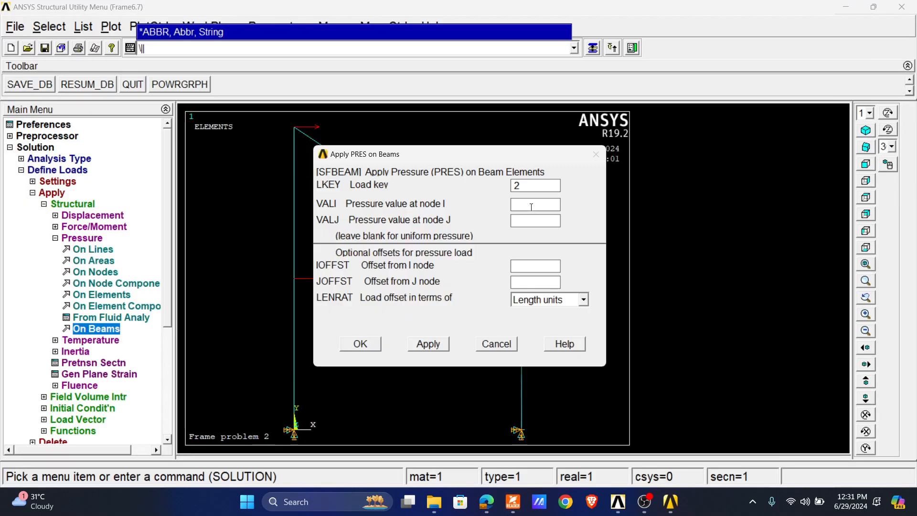
text(-12)
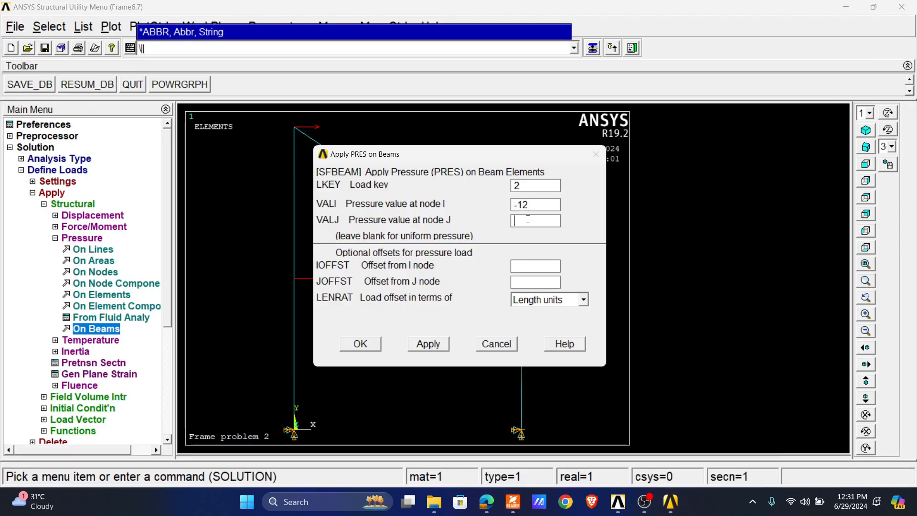
text(-12)
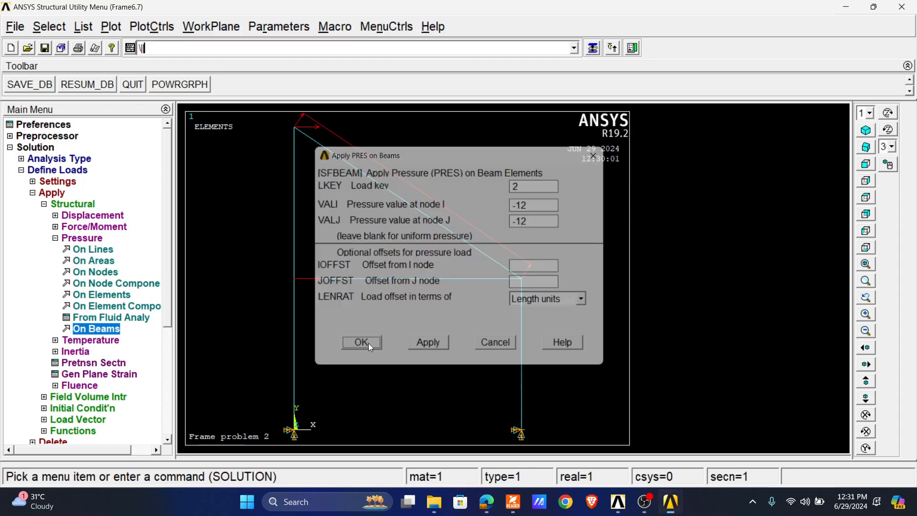
click(368, 343)
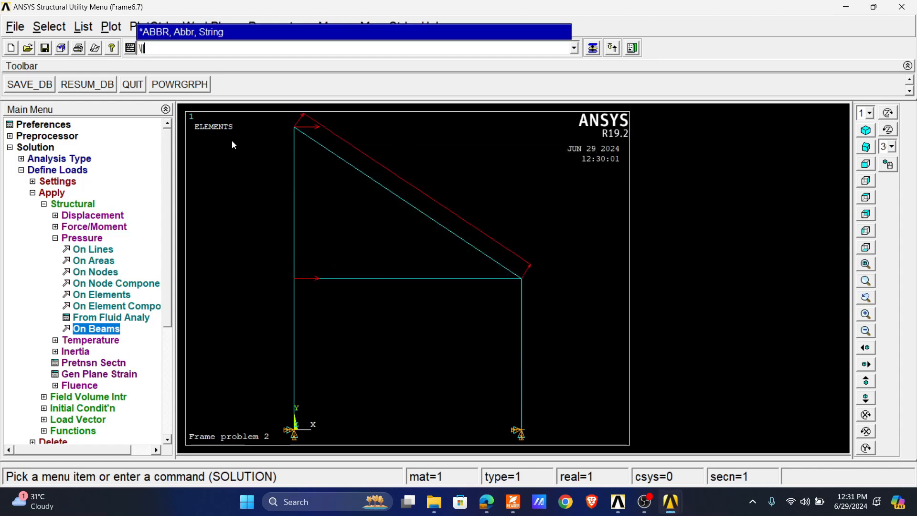
Show the model as a multi-plot and solve the current load step.
click(111, 27)
click(196, 292)
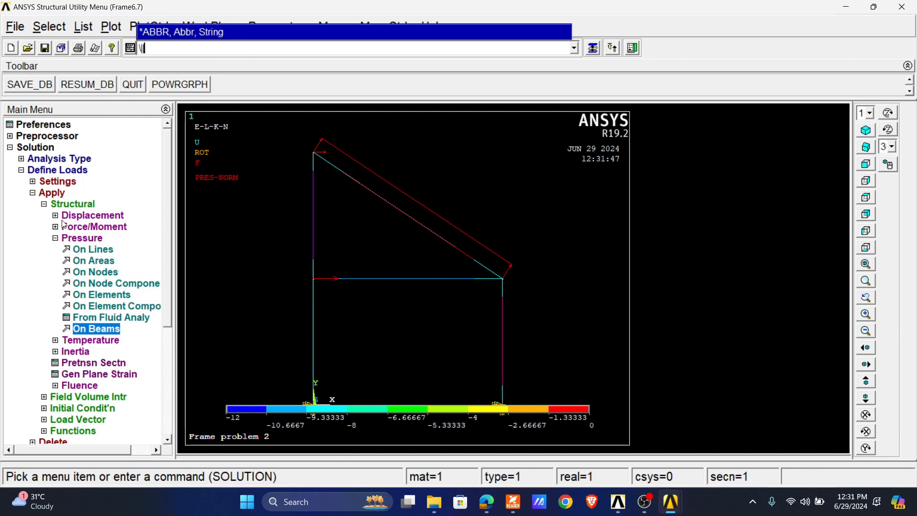
click(52, 192)
click(42, 261)
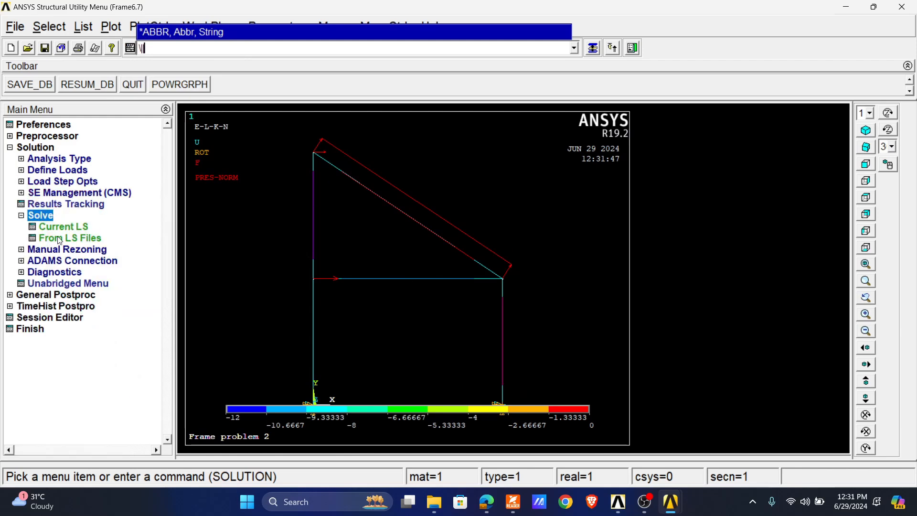
click(61, 227)
click(450, 303)
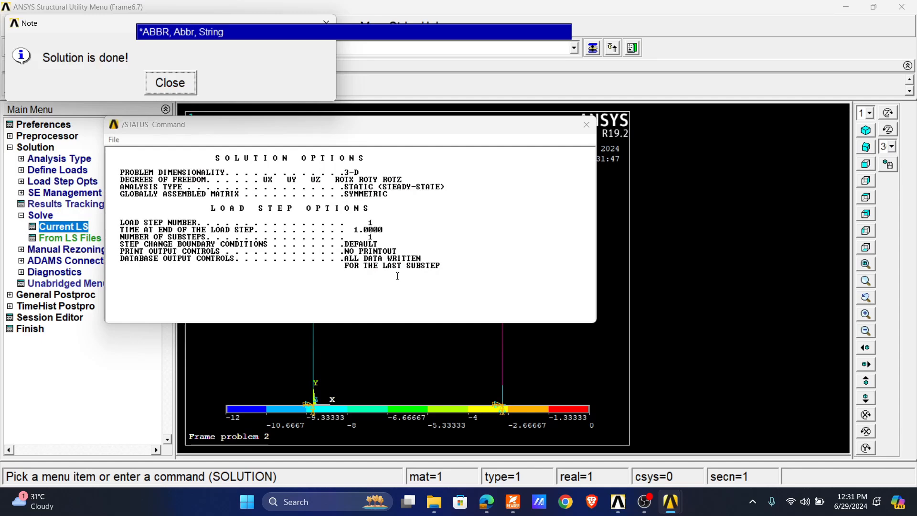
click(170, 83)
click(586, 124)
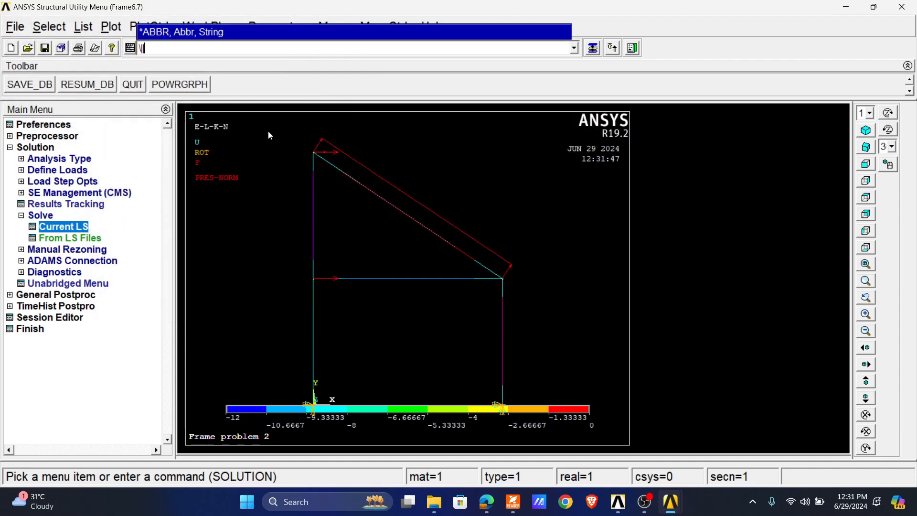
key(BackSpace)
key(BackSpace)
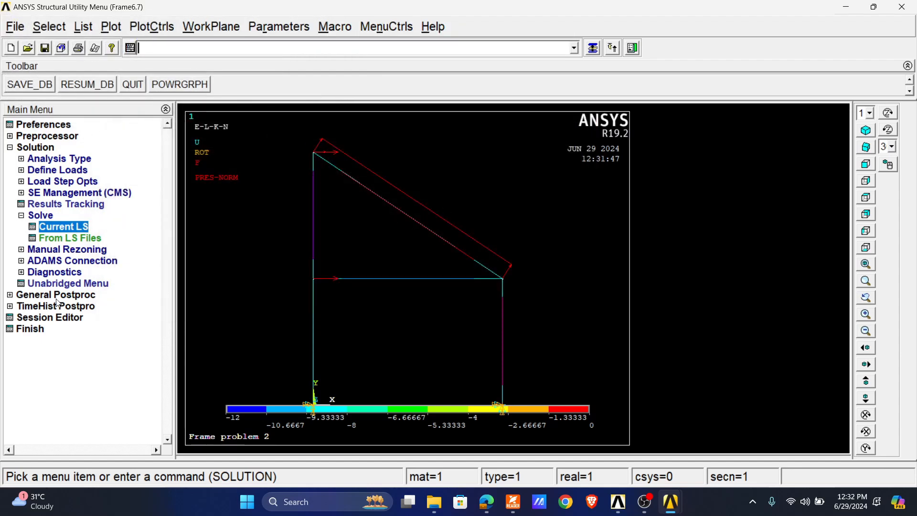
Open the general postprocessor and look up the frame's support reactions figure in the textbook PDF.
click(73, 296)
click(514, 504)
scroll(466, 296, down, 15)
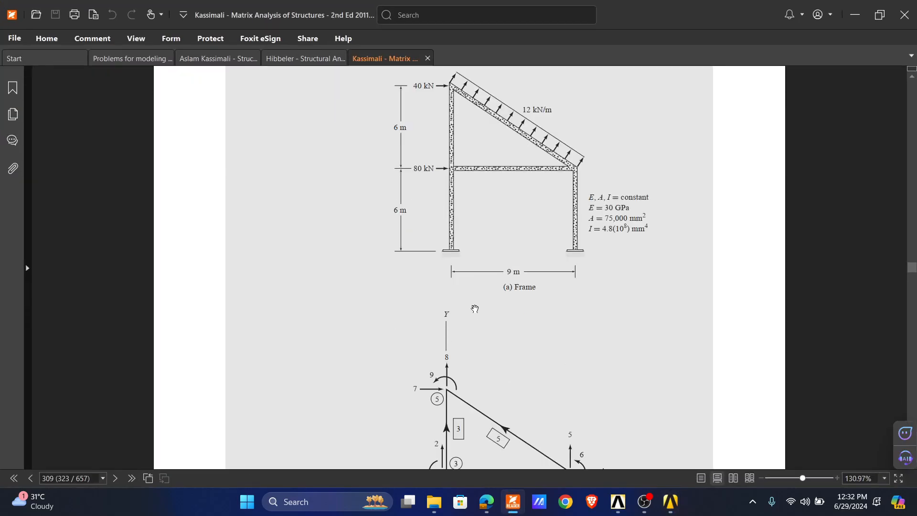
scroll(459, 287, down, 12)
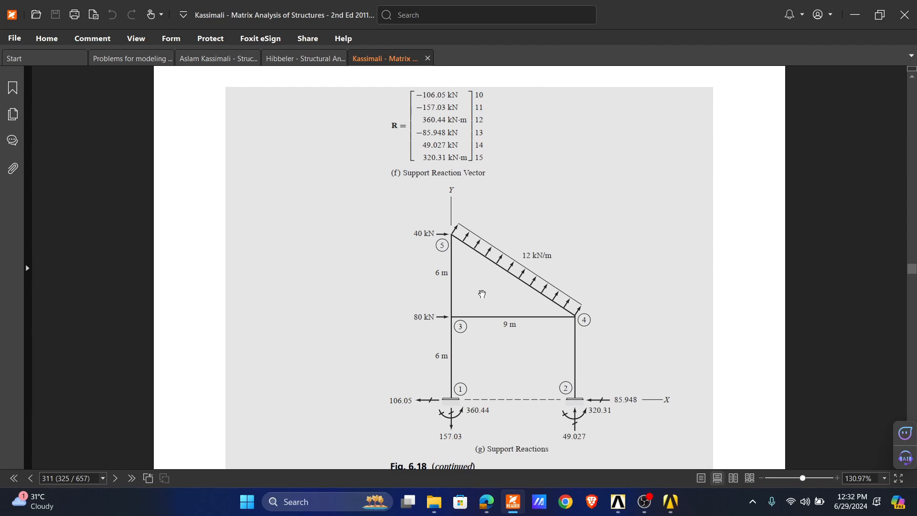
scroll(481, 294, down, 3)
click(510, 499)
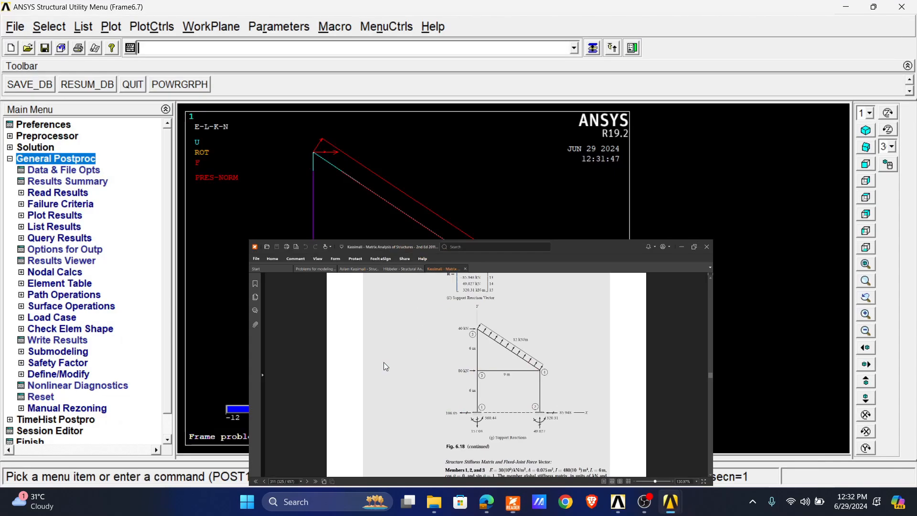
List the reaction solution for all items and move the listing clear of the frame plot.
click(54, 228)
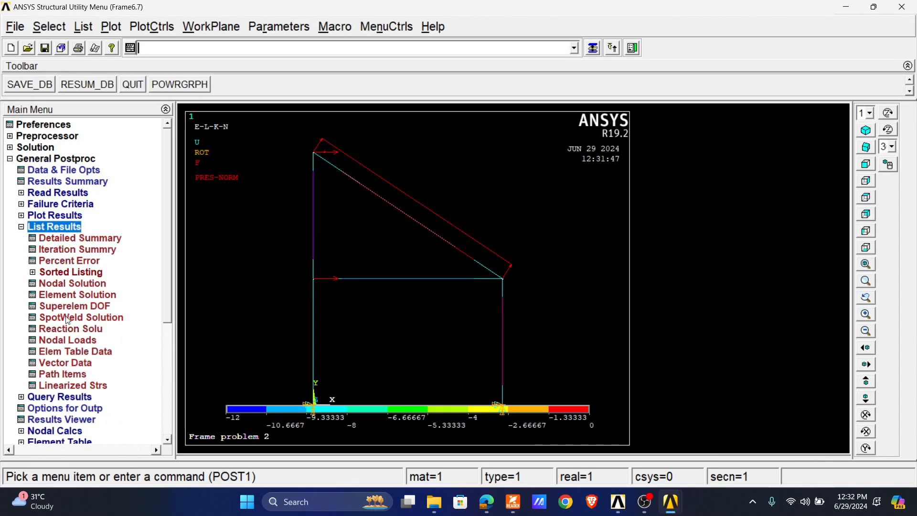
click(71, 330)
click(361, 326)
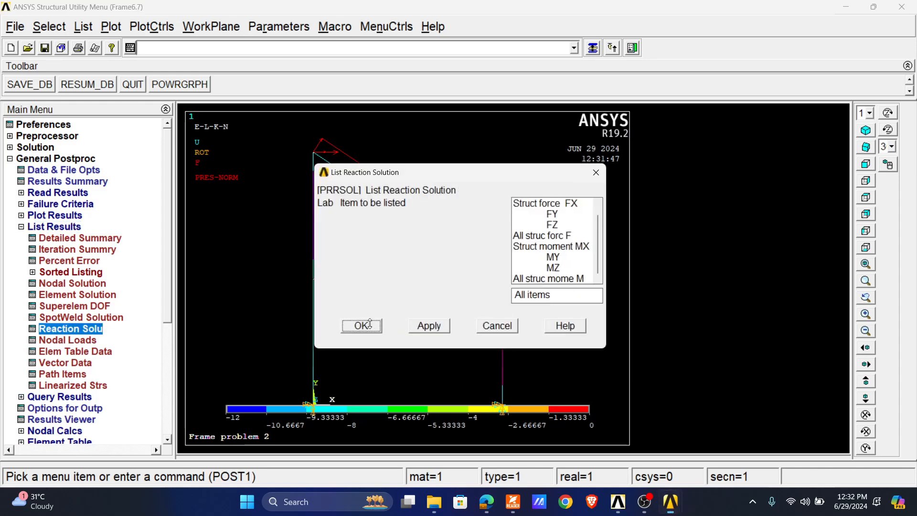
drag(192, 117, 619, 87)
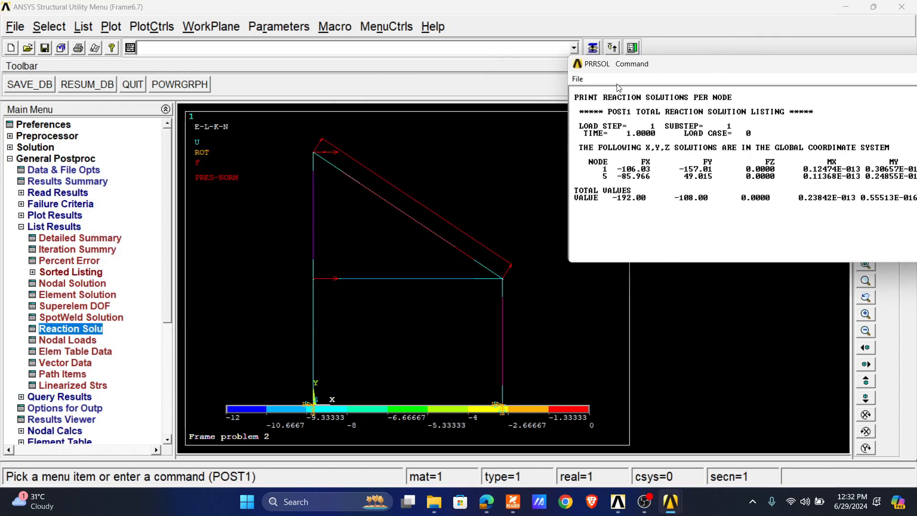
Turn on node numbers and display the boundary condition and reaction symbols in the frame plot.
click(173, 27)
click(181, 86)
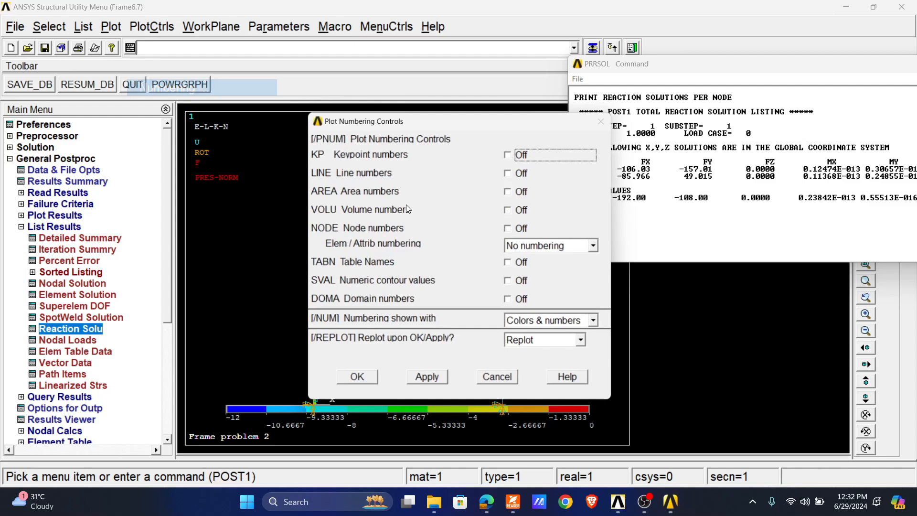
click(518, 230)
click(359, 378)
click(144, 28)
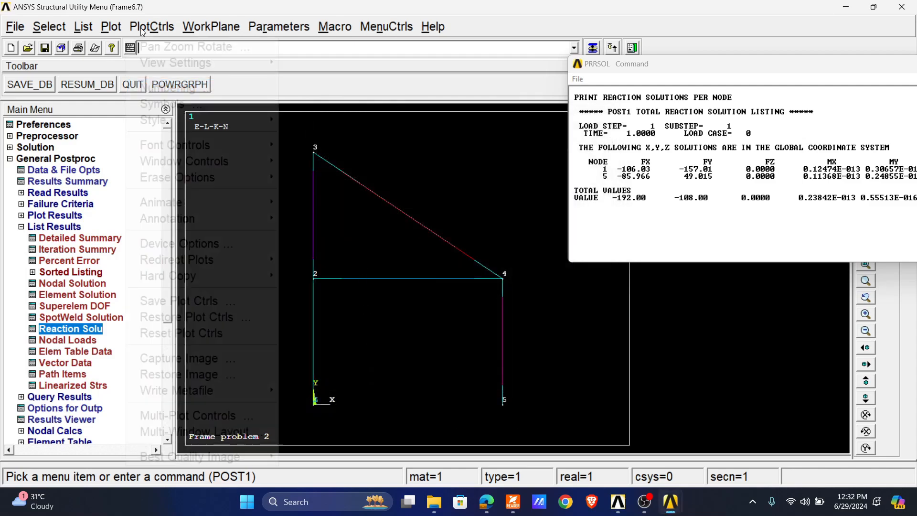
click(168, 103)
click(377, 453)
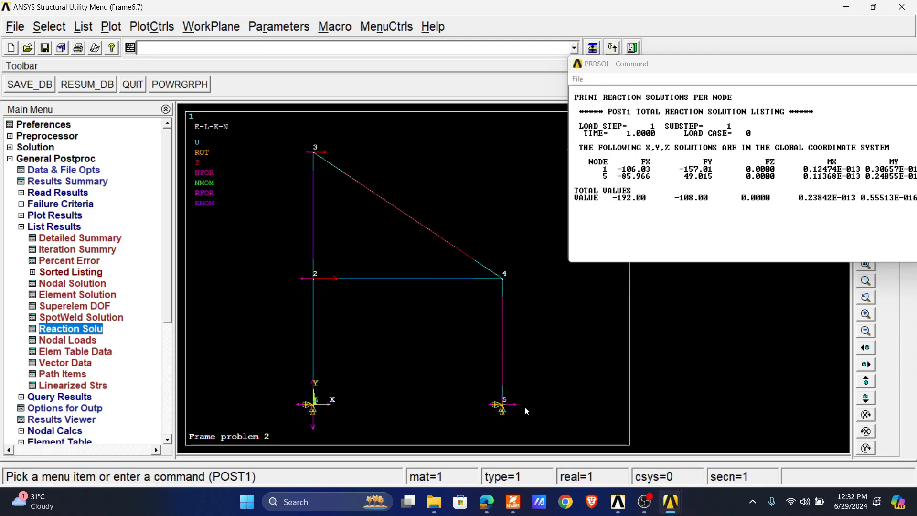
Compare the listed FX and FY reactions at node 1 with the support reactions in the textbook PDF.
drag(663, 66, 480, 32)
drag(419, 134, 533, 136)
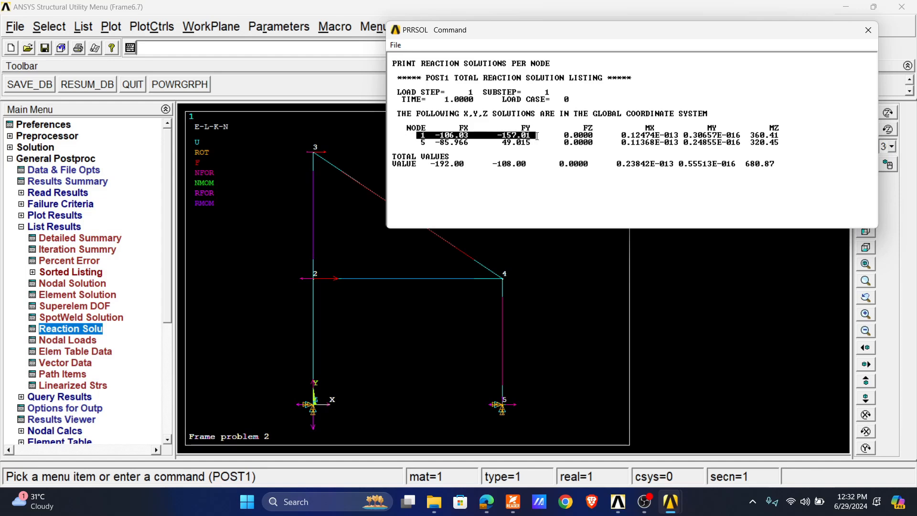
click(513, 501)
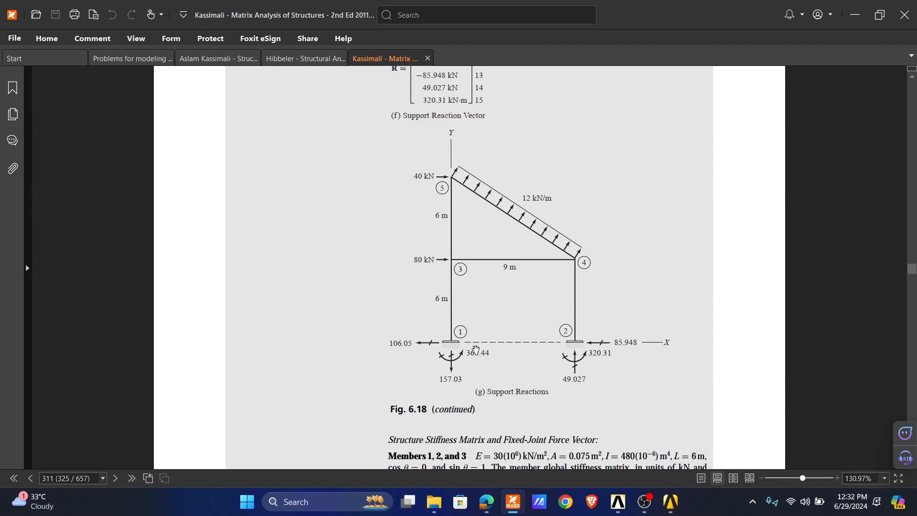
key(alt+Tab)
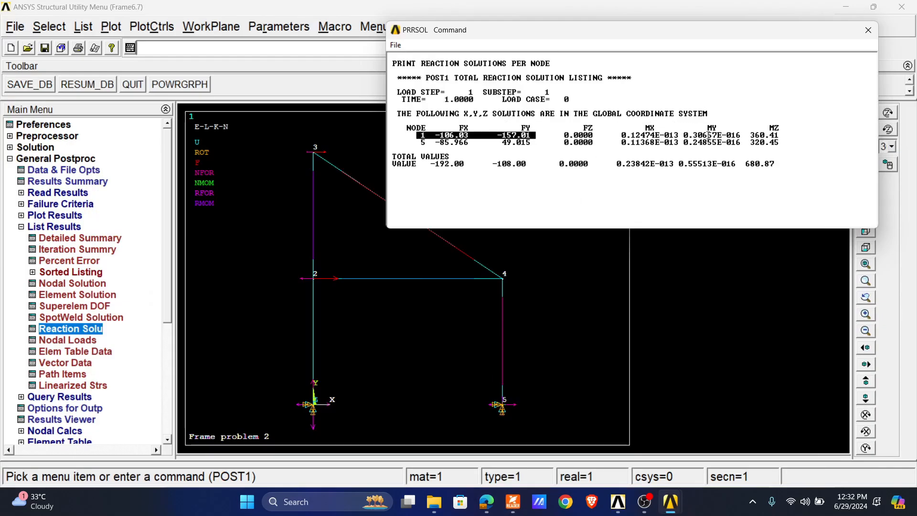
Compare the listed MZ reaction at node 1 and the node 5 reactions with the textbook PDF's support reactions, and close the listing.
drag(748, 137, 776, 136)
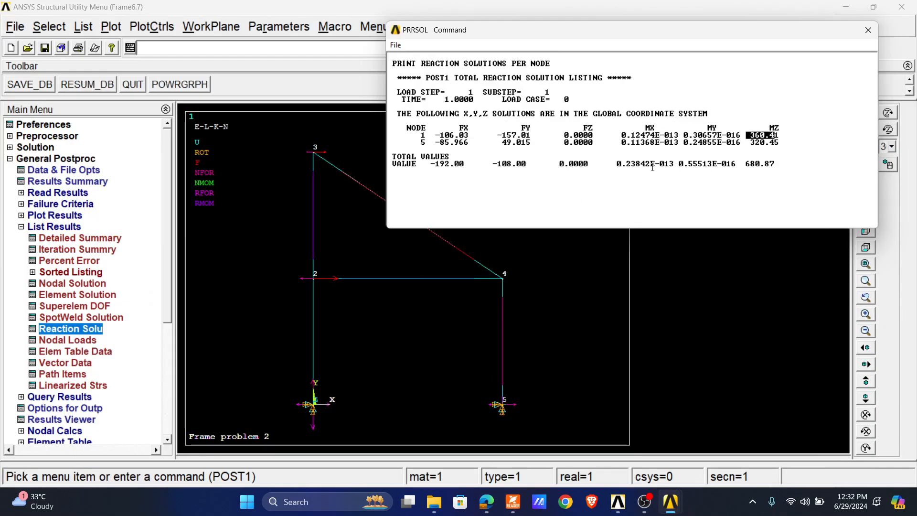
drag(421, 142, 540, 141)
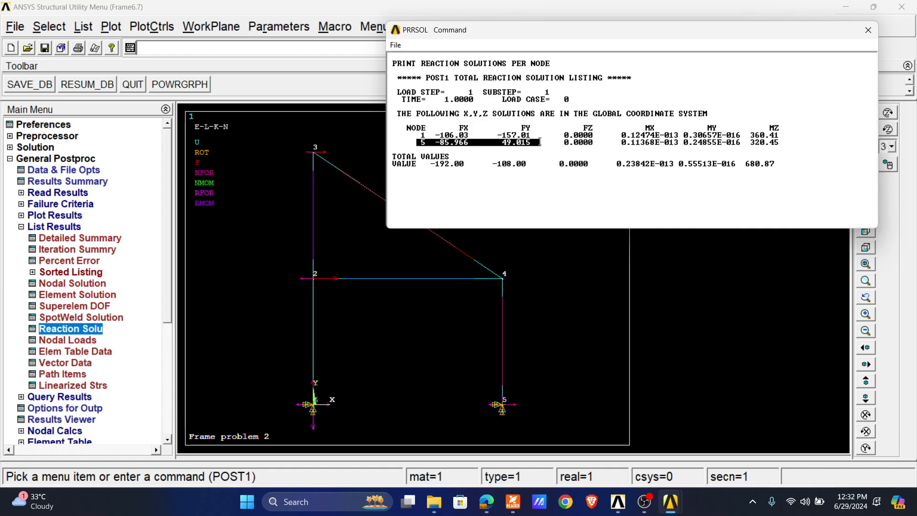
click(513, 501)
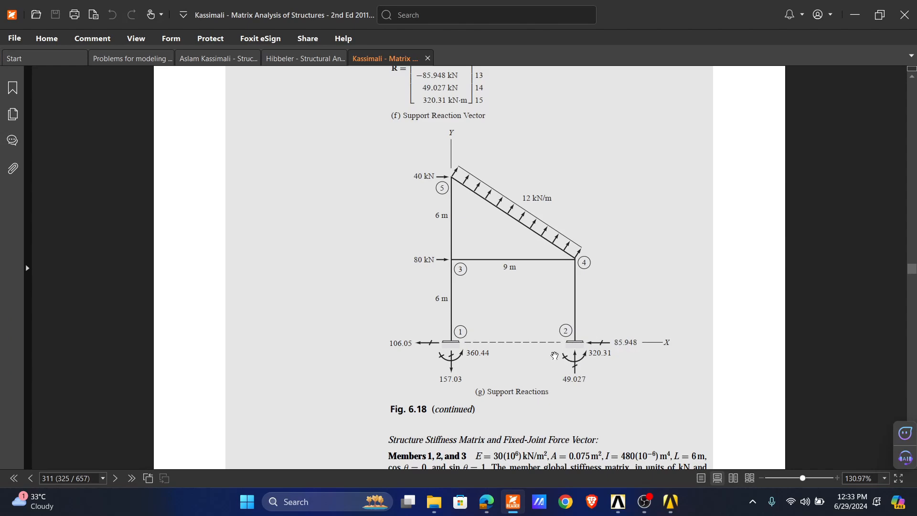
click(513, 502)
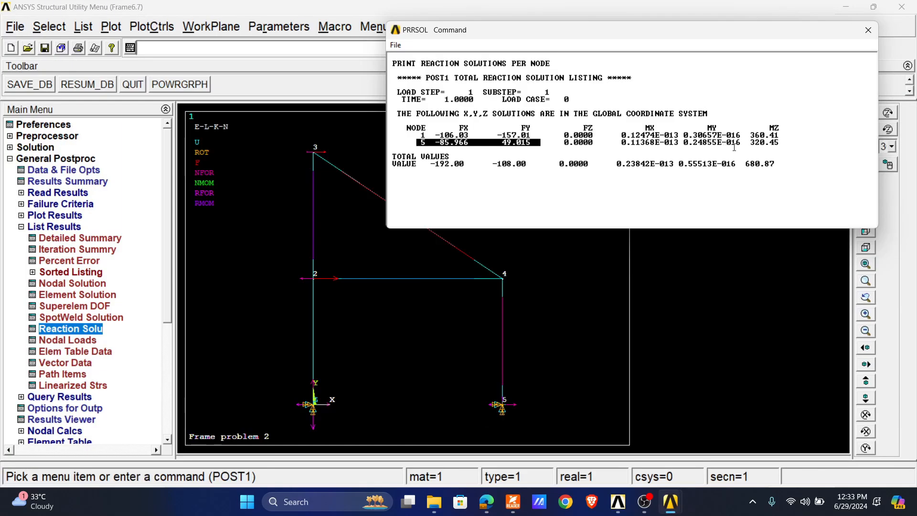
drag(746, 143, 780, 143)
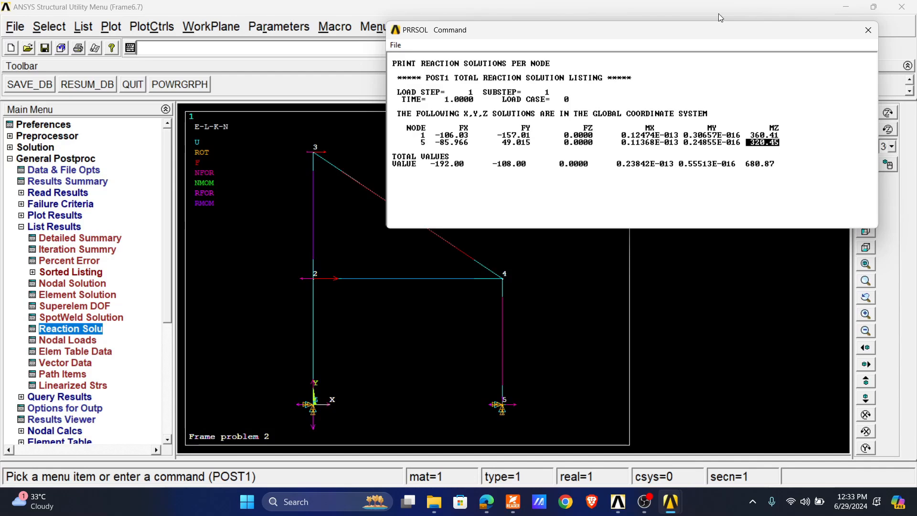
click(869, 29)
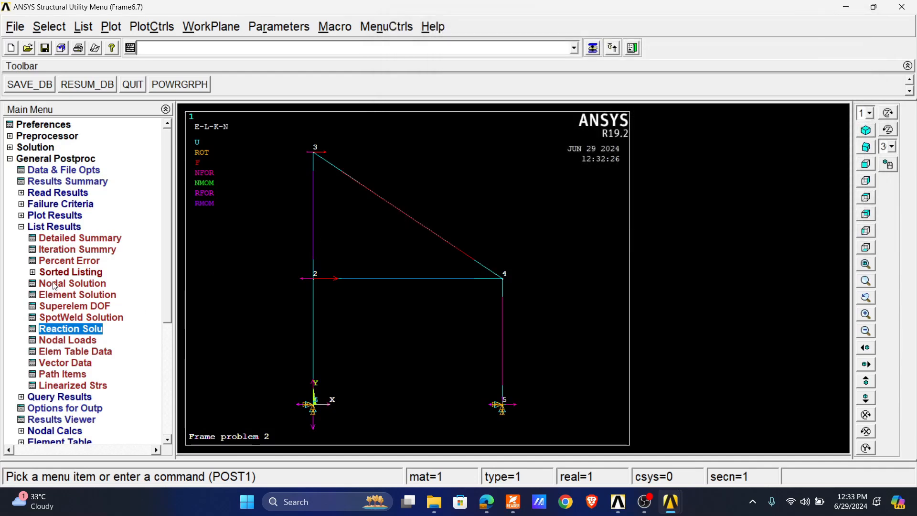
Define an element table item by sequence number as SMISC, 1.
click(49, 229)
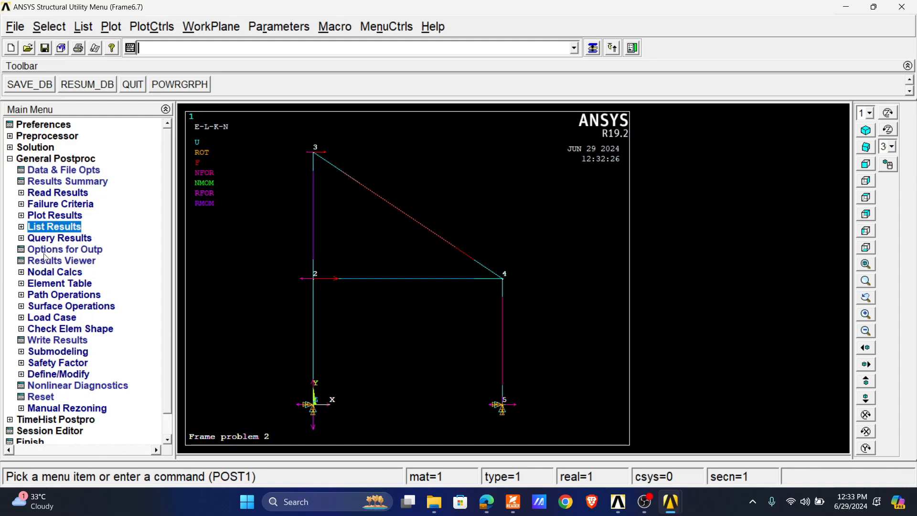
click(43, 283)
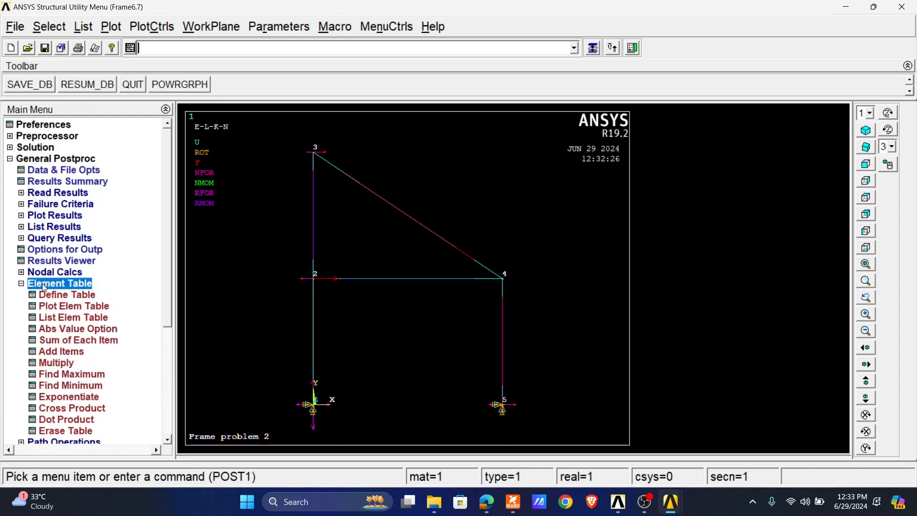
click(62, 295)
click(121, 305)
scroll(492, 245, down, 3)
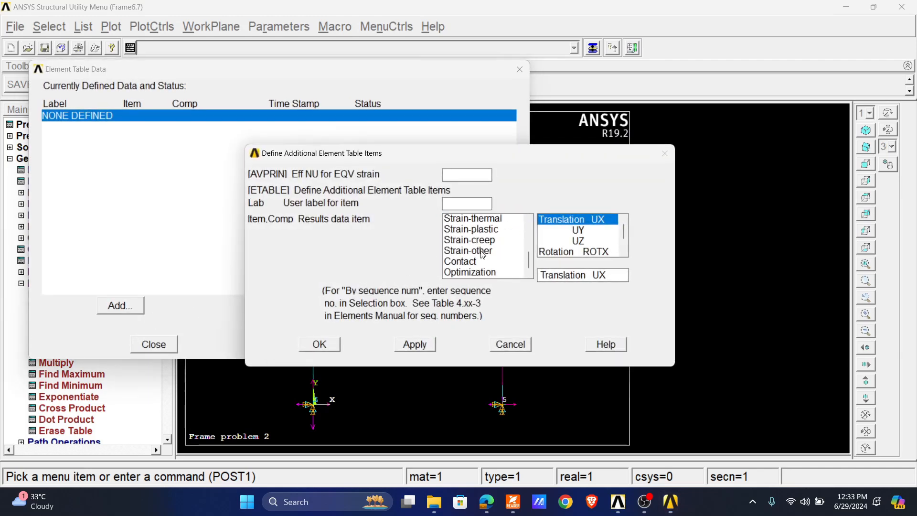
click(492, 273)
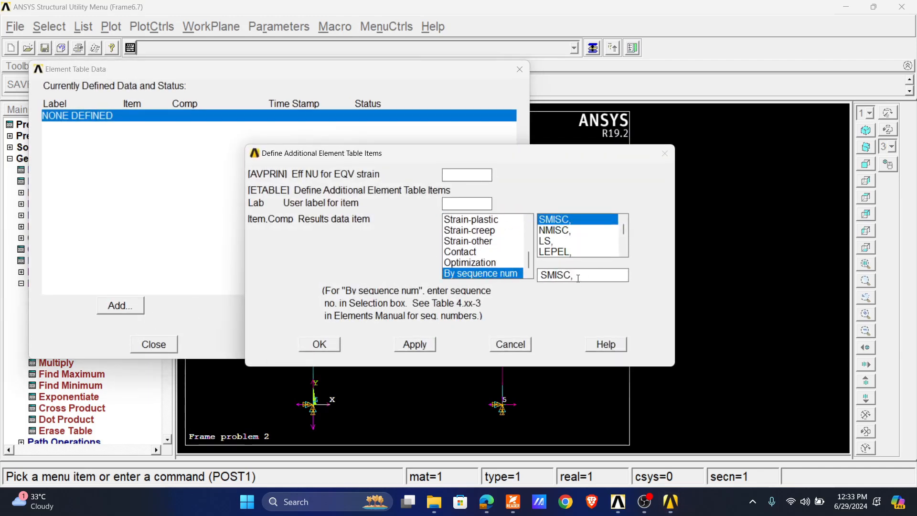
click(415, 344)
Add element table items by sequence number for SMISC, 6 and SMISC, 19.
scroll(482, 248, down, 3)
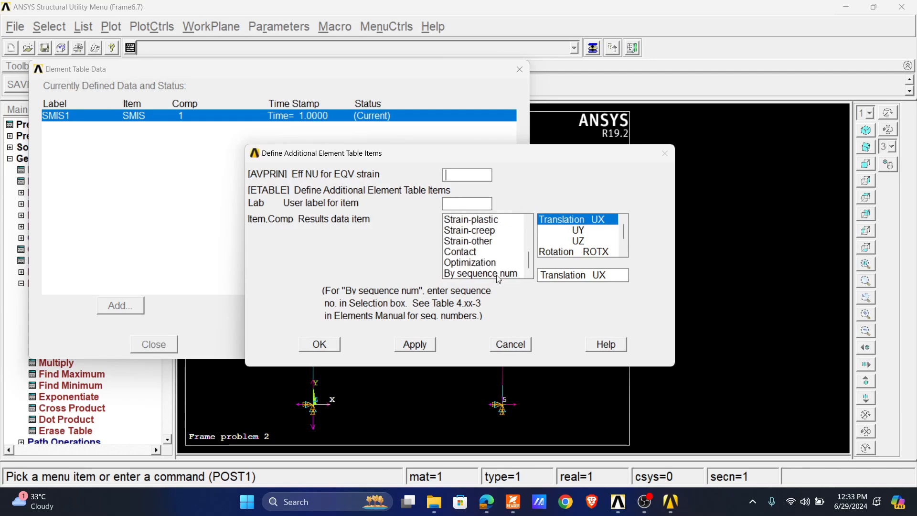
click(481, 273)
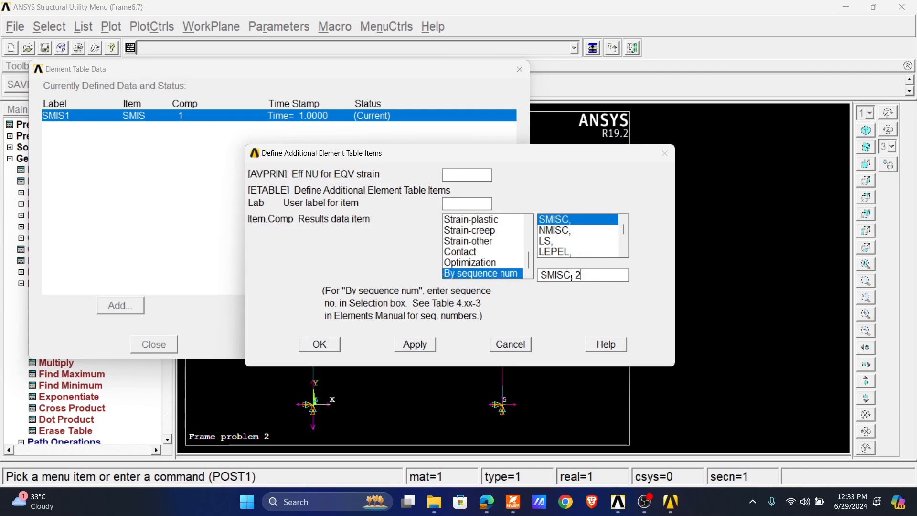
click(401, 344)
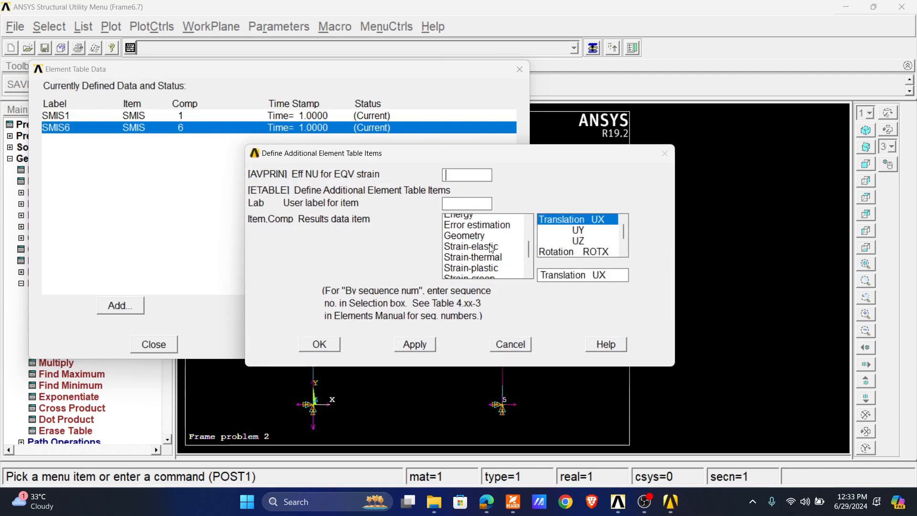
scroll(483, 246, down, 3)
click(481, 274)
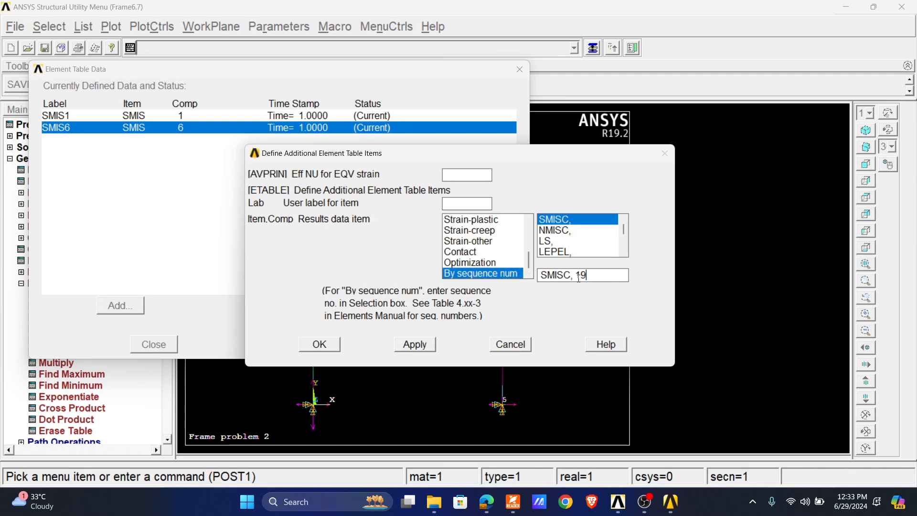
click(407, 350)
Add element table items by sequence number for SMISC, 3 and SMISC, 16, and finish the element table definition.
scroll(485, 249, down, 3)
click(497, 274)
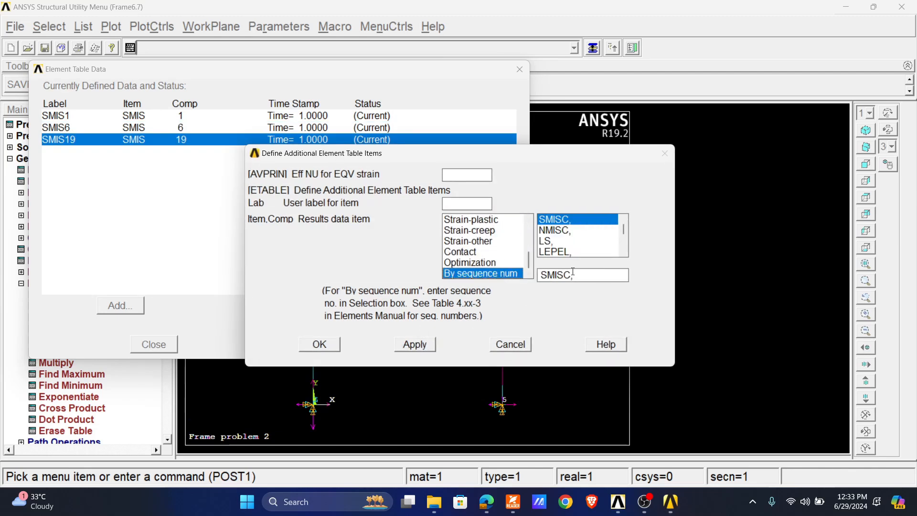
text(3)
click(415, 345)
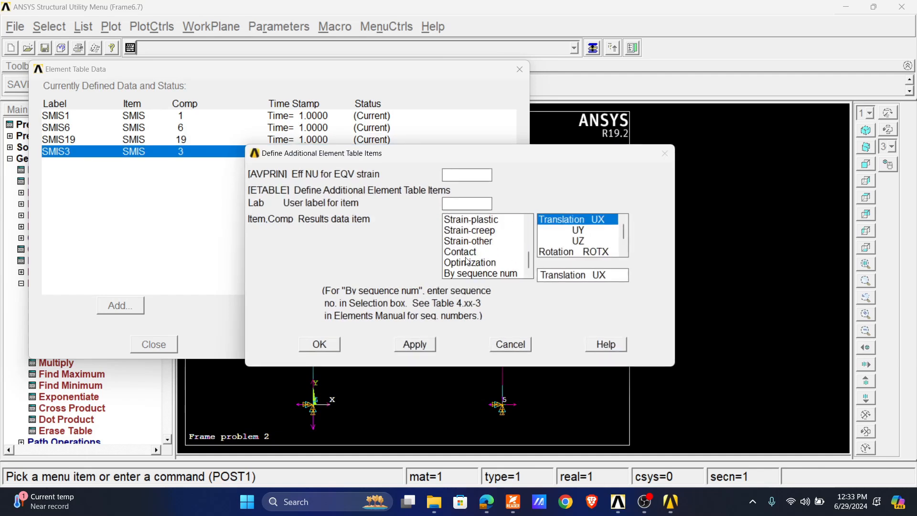
click(482, 273)
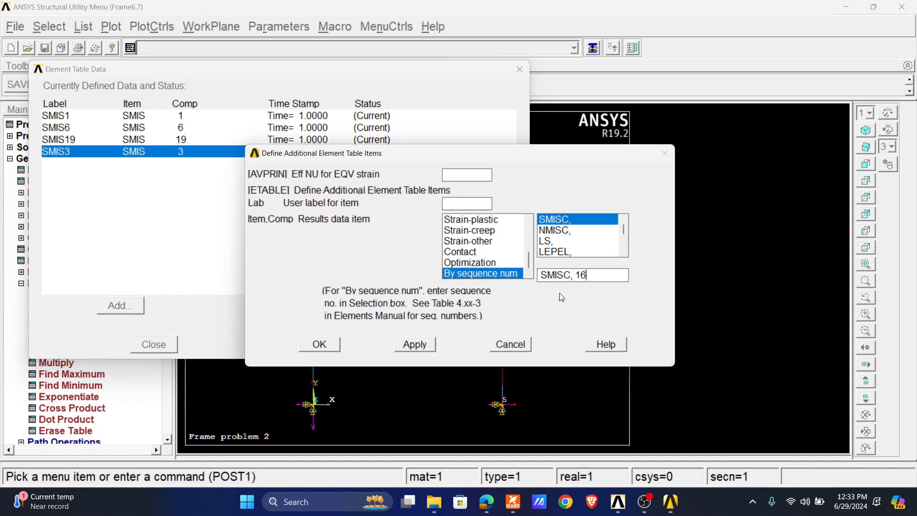
click(320, 345)
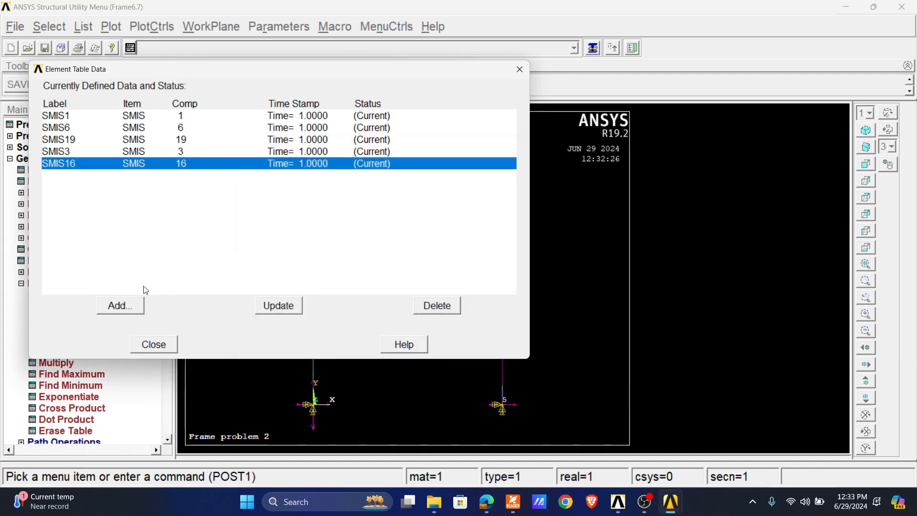
click(166, 344)
click(51, 281)
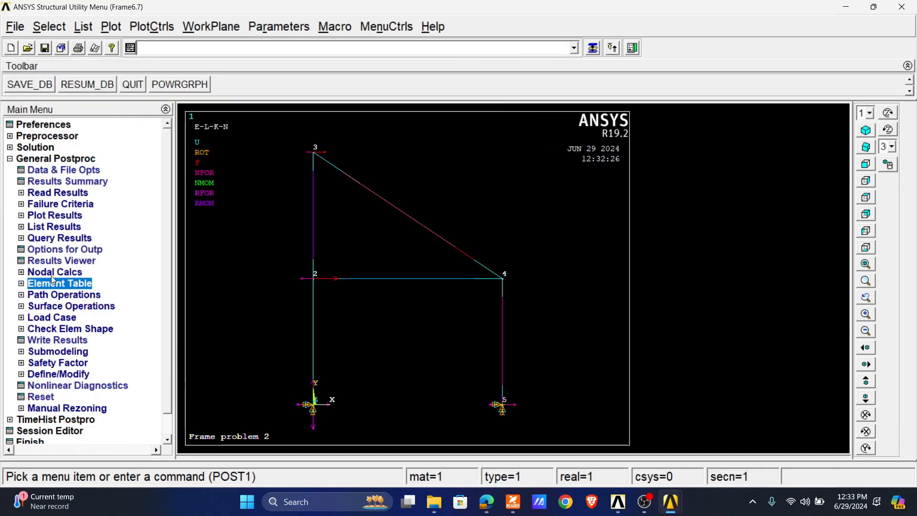
List the element table data for SMIS1, SMIS6, SMIS19, SMIS3 and SMIS16, and move the listing aside from the frame plot.
click(51, 227)
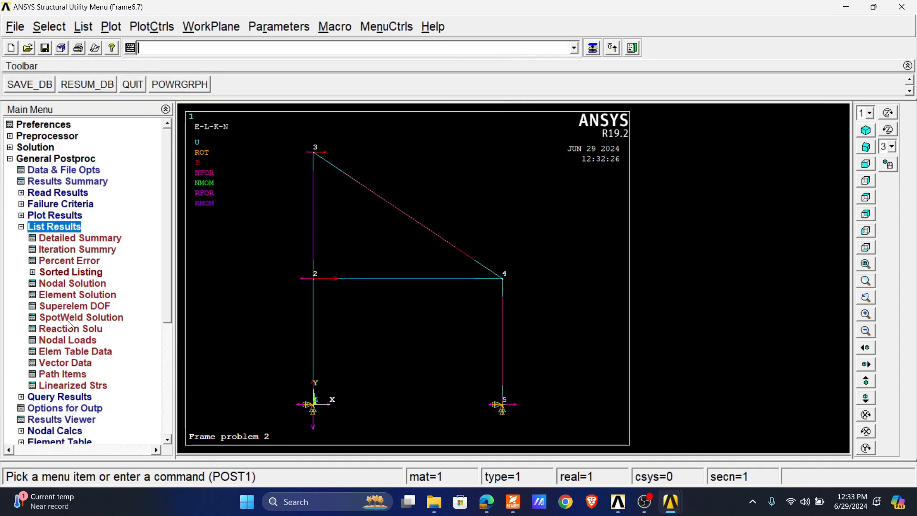
click(71, 352)
drag(538, 234, 545, 263)
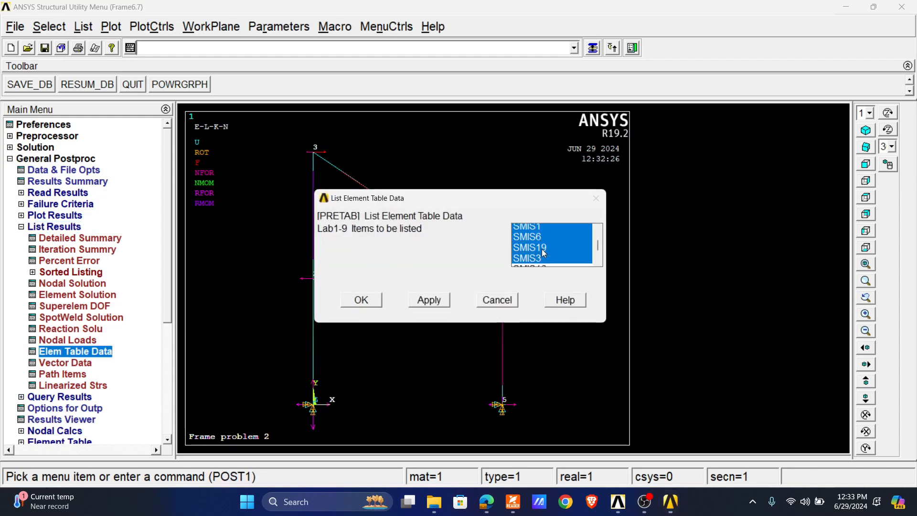
scroll(541, 248, down, 1)
click(541, 240)
click(361, 300)
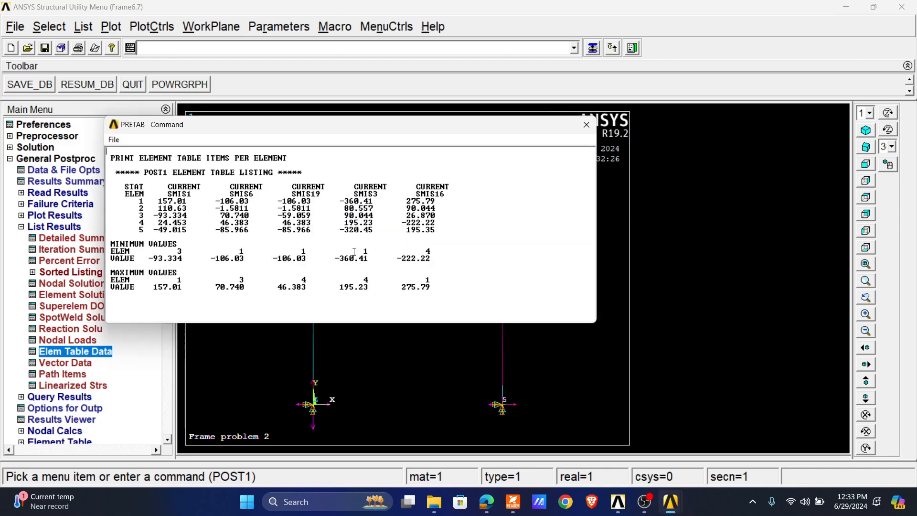
drag(283, 118, 542, 112)
Turn off node numbers and show element numbers in the frame plot.
click(167, 28)
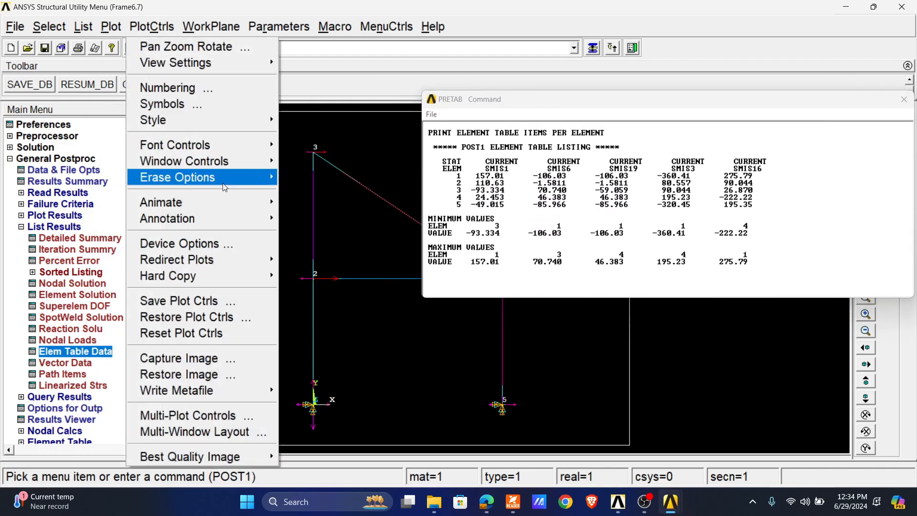
click(181, 89)
click(511, 223)
click(509, 222)
click(594, 240)
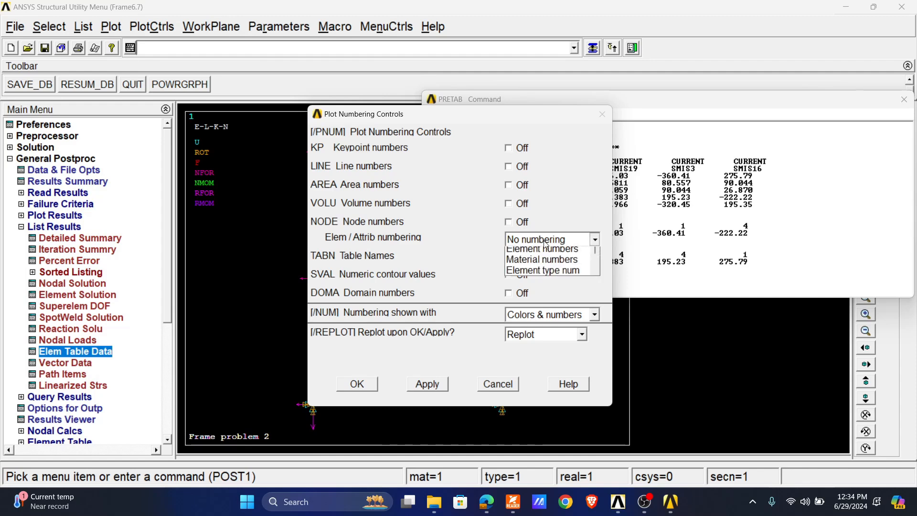
click(537, 262)
click(365, 385)
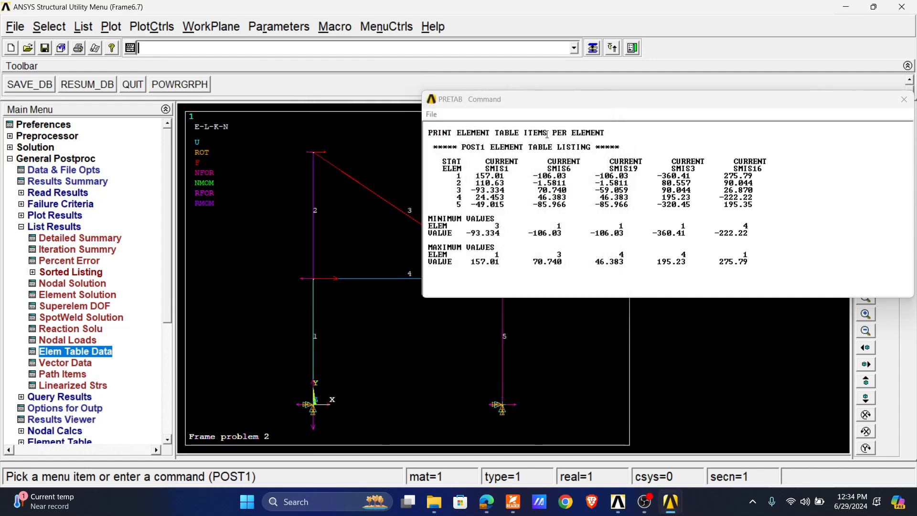
Compare the listed element 1 forces and moments with the member 1 local end forces in the textbook PDF.
drag(545, 105, 516, 66)
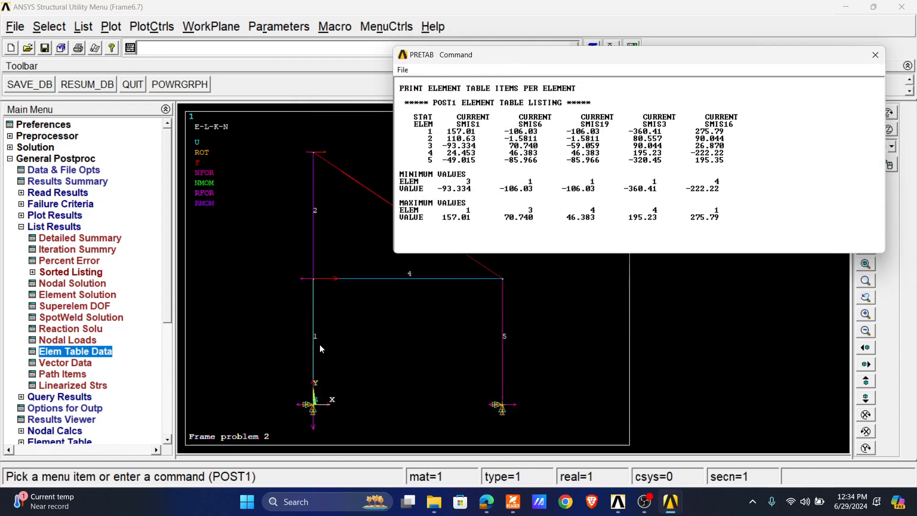
drag(427, 130, 610, 133)
drag(630, 132, 734, 133)
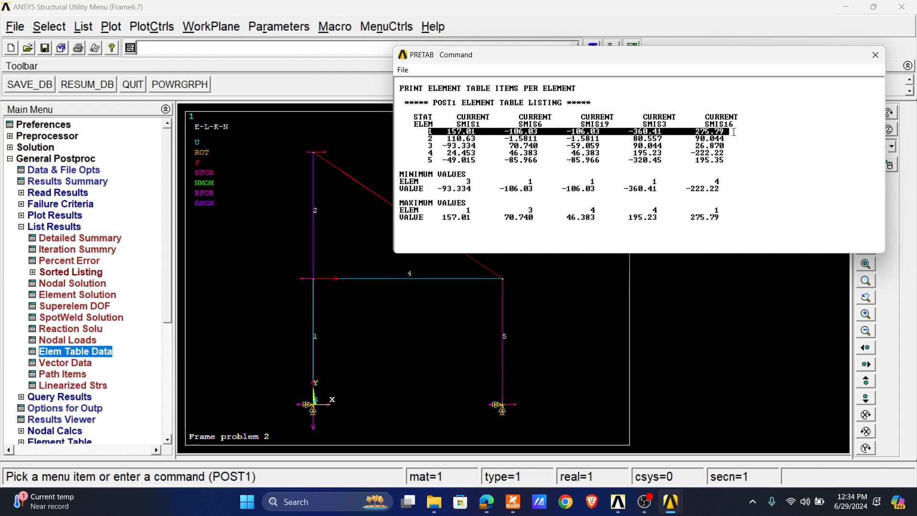
click(512, 501)
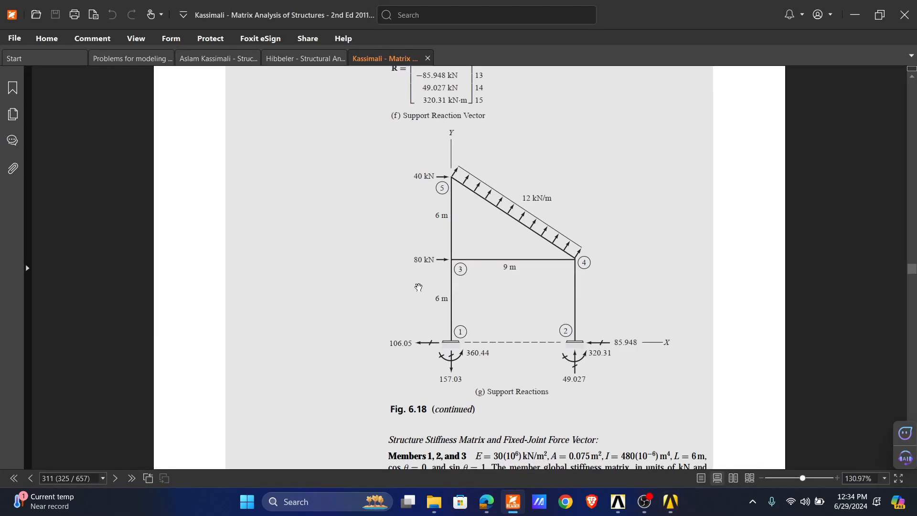
scroll(425, 279, up, 7)
scroll(425, 279, up, 5)
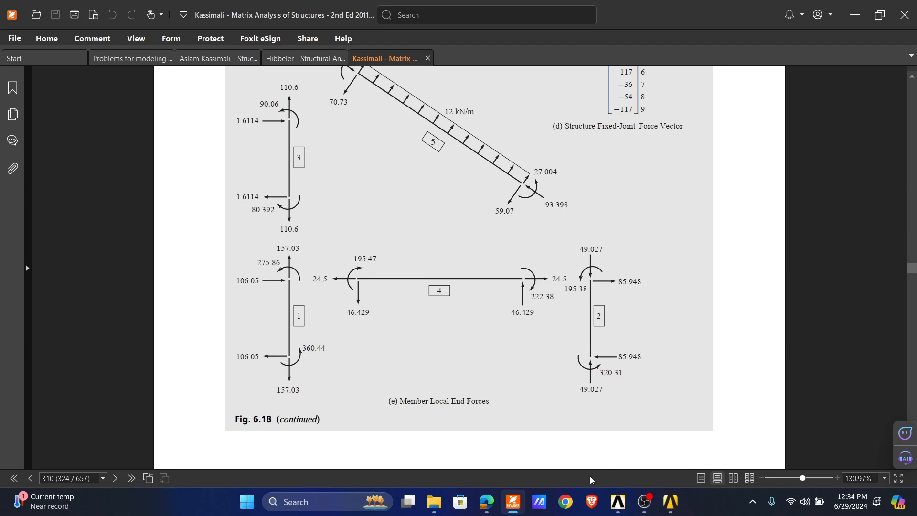
click(513, 505)
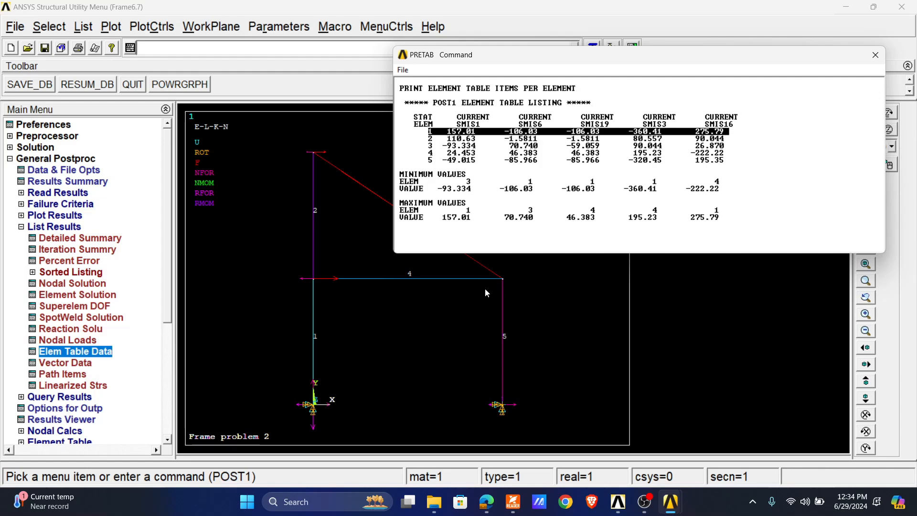
Compare the listed results of inclined element 3 with the member 5 end forces in the textbook PDF, and close the listing.
drag(446, 62, 544, 39)
drag(498, 119, 805, 122)
click(512, 501)
scroll(480, 228, up, 3)
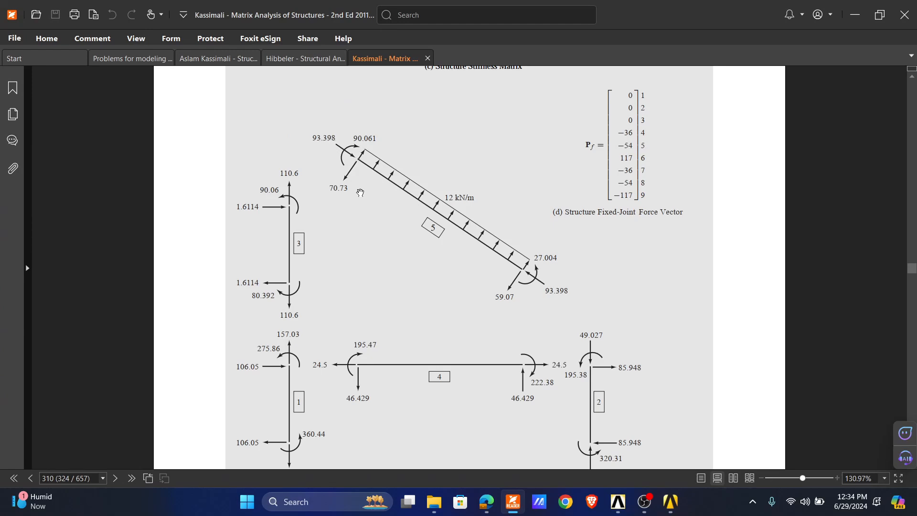
click(513, 501)
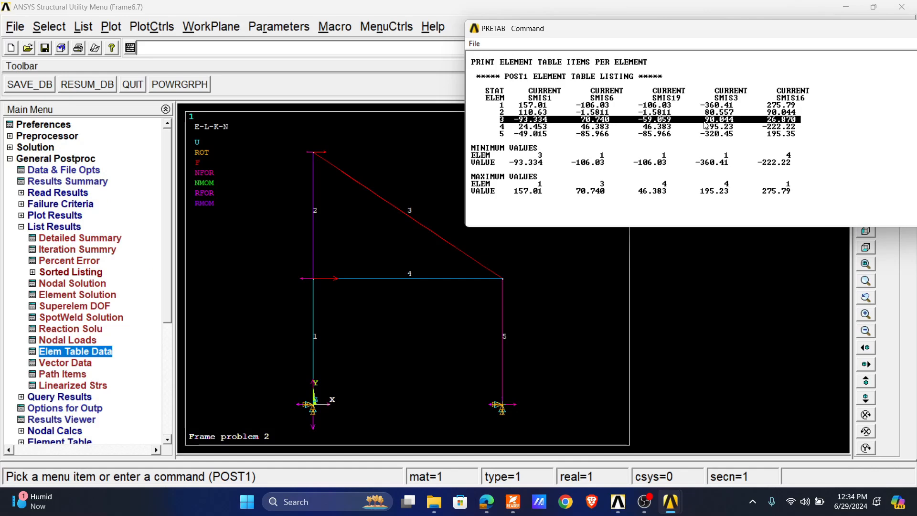
click(513, 502)
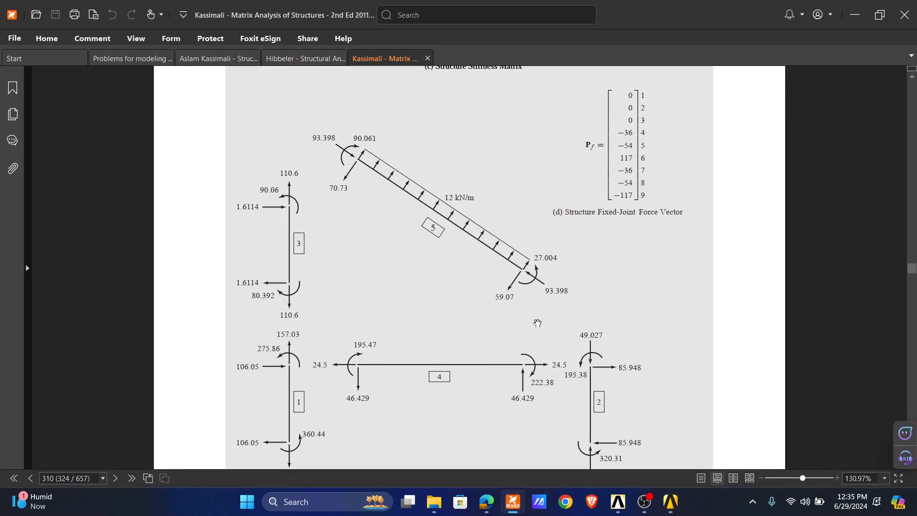
click(514, 502)
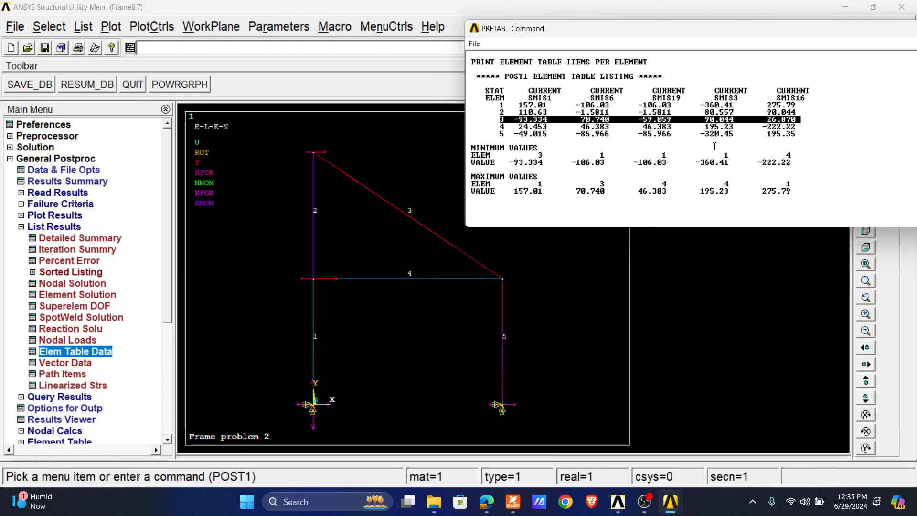
drag(527, 36, 301, 42)
click(688, 32)
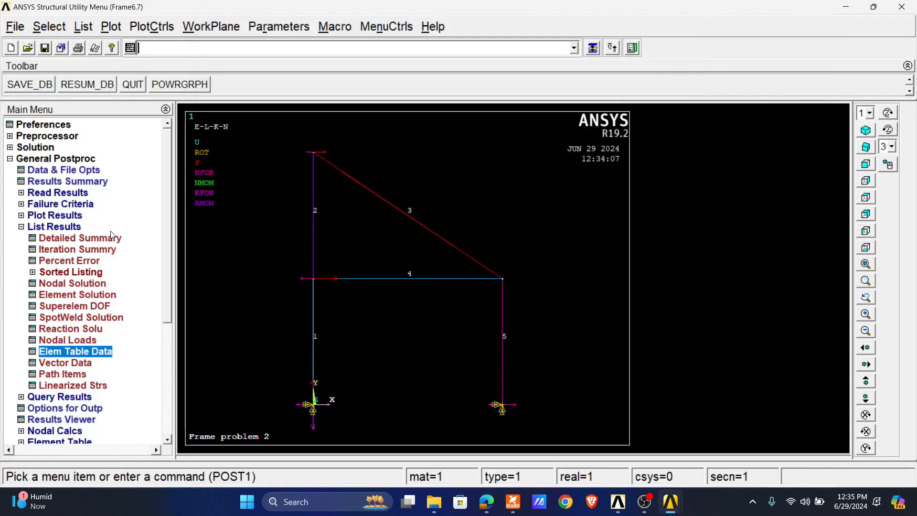
Plot the frame's deformed shape together with its undeformed edge.
click(47, 217)
click(77, 230)
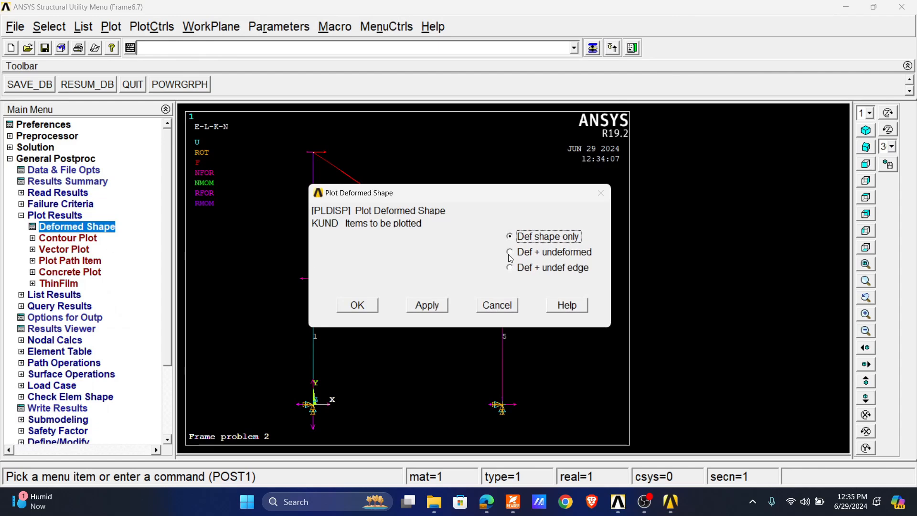
click(509, 267)
click(359, 304)
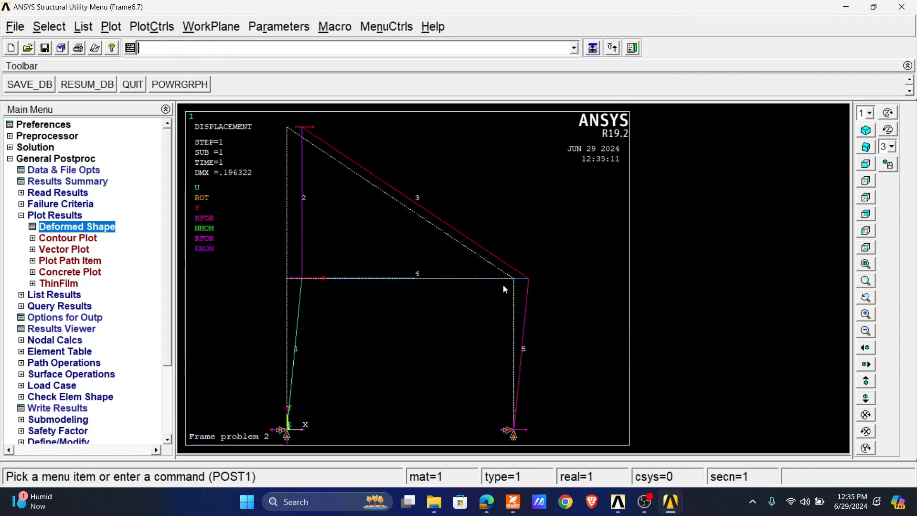
Turn on the display of element shapes based on real constant descriptions for the deformed frame plot.
click(152, 27)
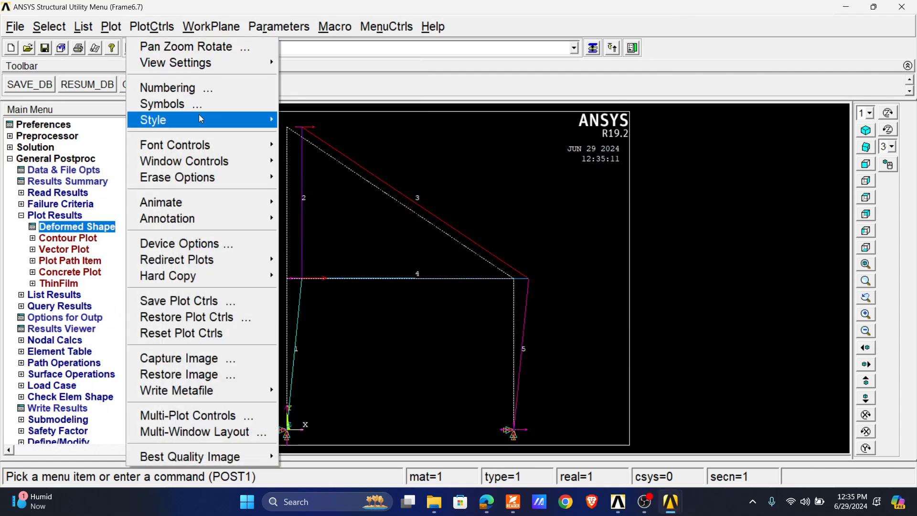
mouse_move(199, 115)
click(346, 137)
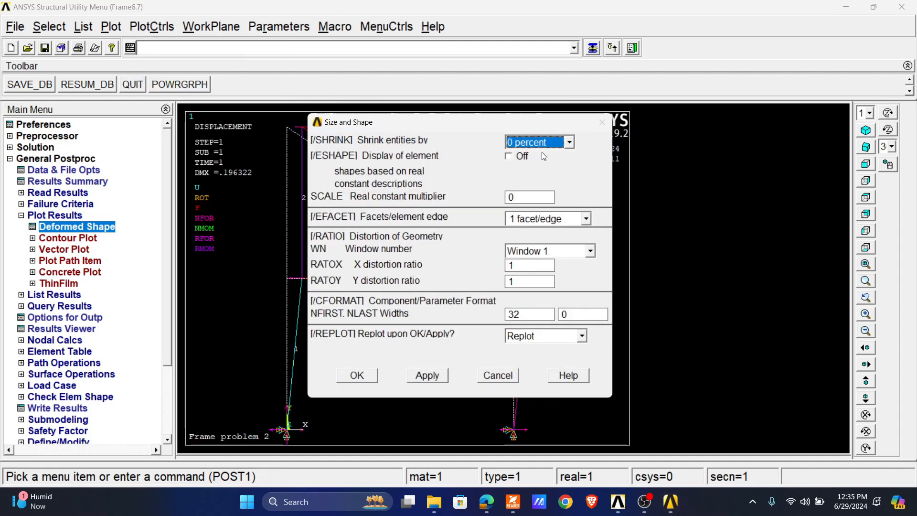
click(507, 157)
click(358, 377)
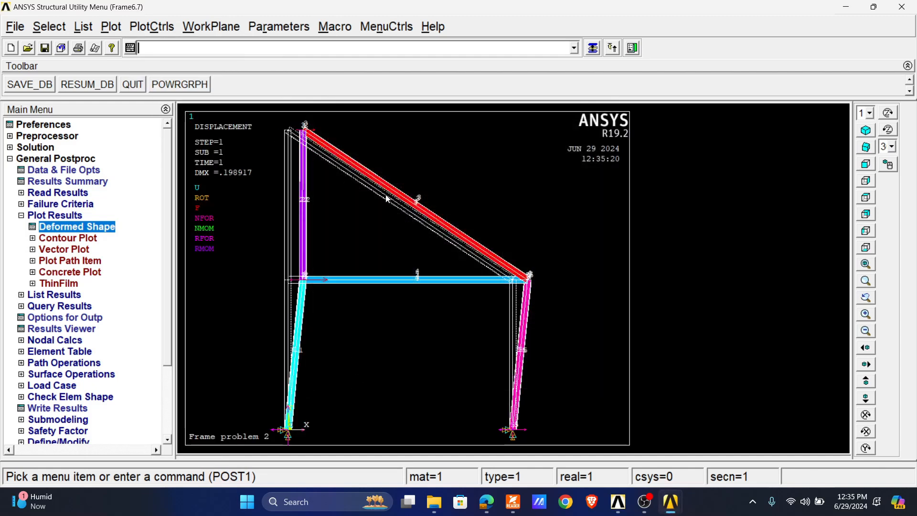
Plot the line-element results on the undeformed frame using SMIS1 at both node I and node J.
click(69, 248)
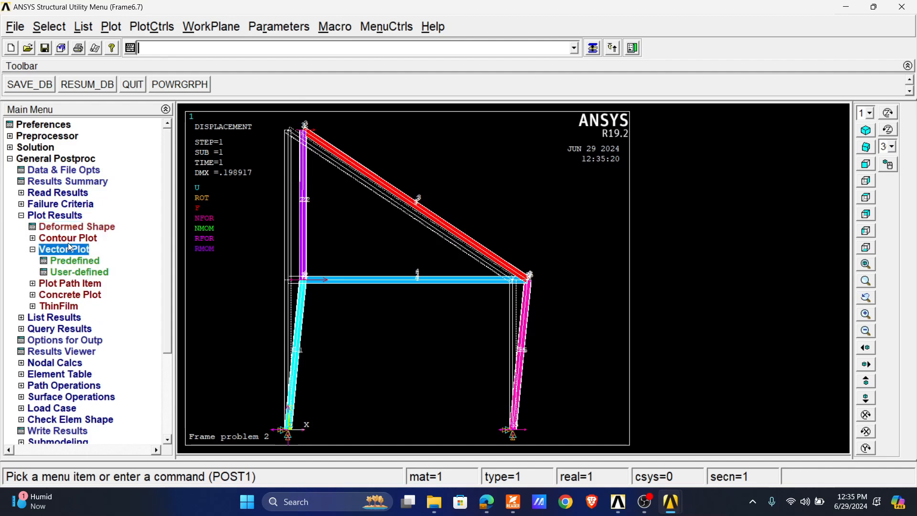
click(70, 238)
click(82, 284)
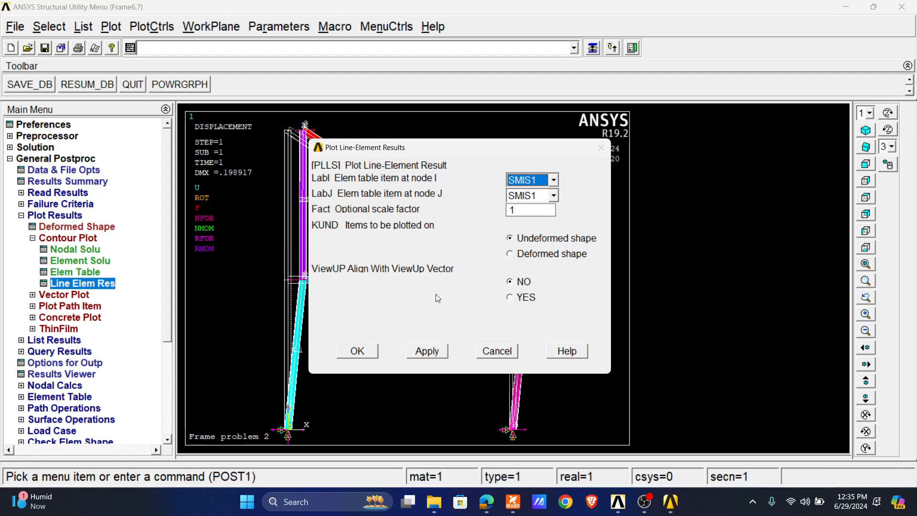
click(357, 351)
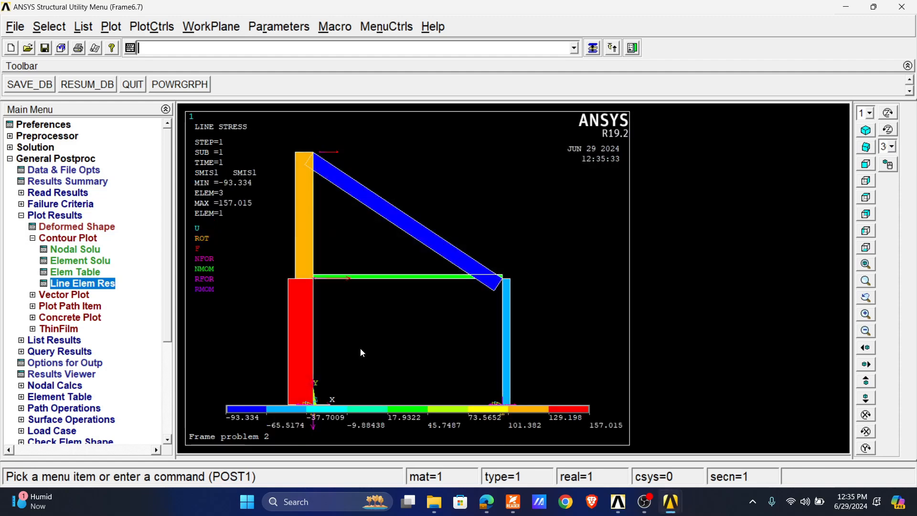
Plot the line-element results on the undeformed frame with SMIS6 at node I and SMIS19 at node J.
click(64, 285)
click(553, 180)
click(525, 202)
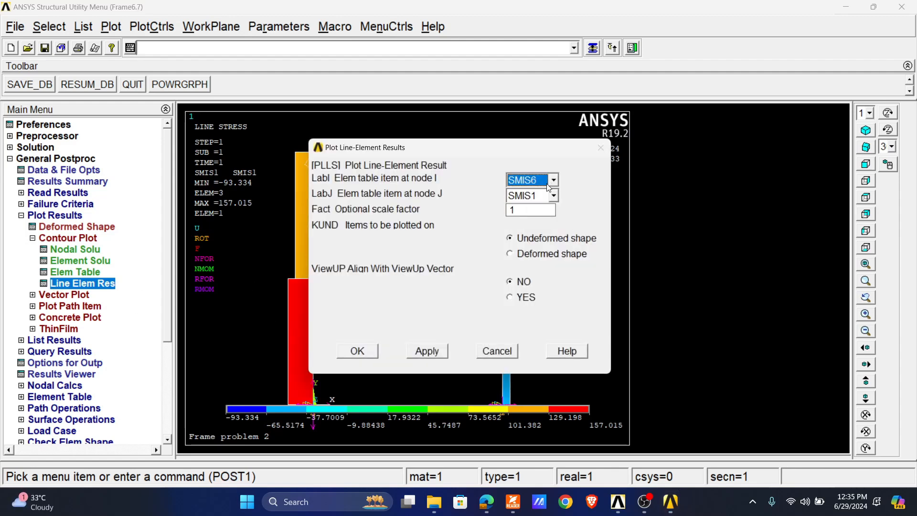
click(553, 195)
click(535, 231)
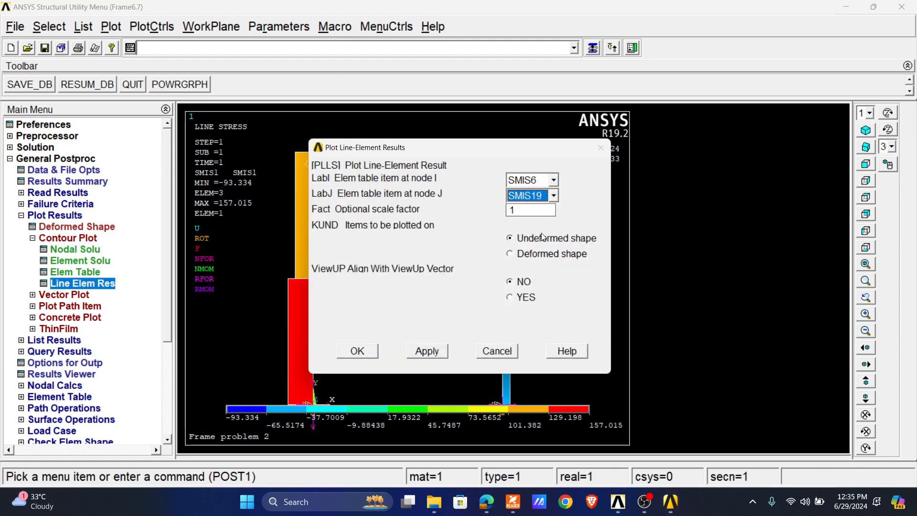
click(356, 354)
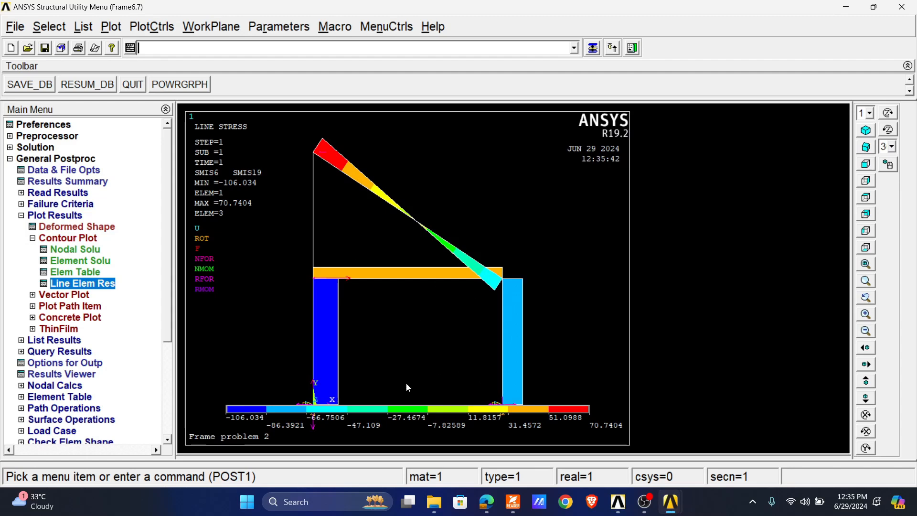
Plot the line-element results on the undeformed frame with SMIS3 at node I and SMIS16 at node J.
click(82, 294)
click(68, 238)
click(82, 283)
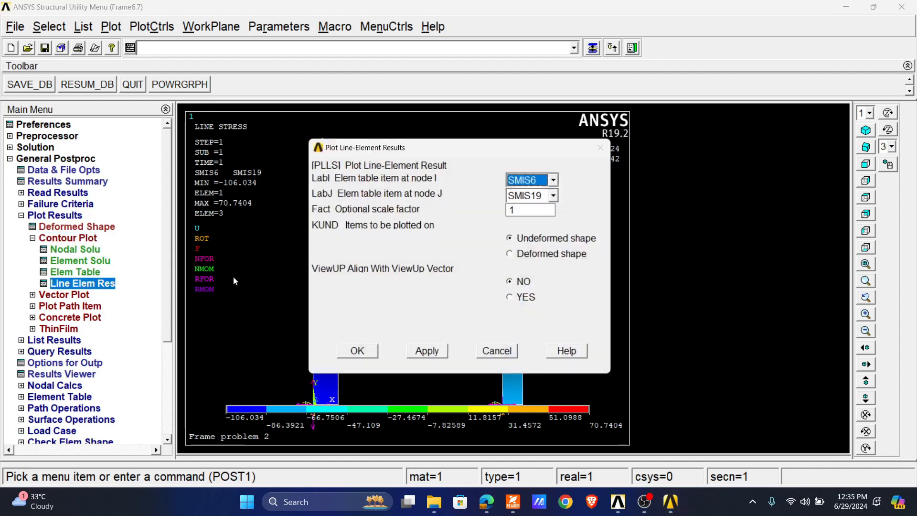
click(542, 182)
click(538, 215)
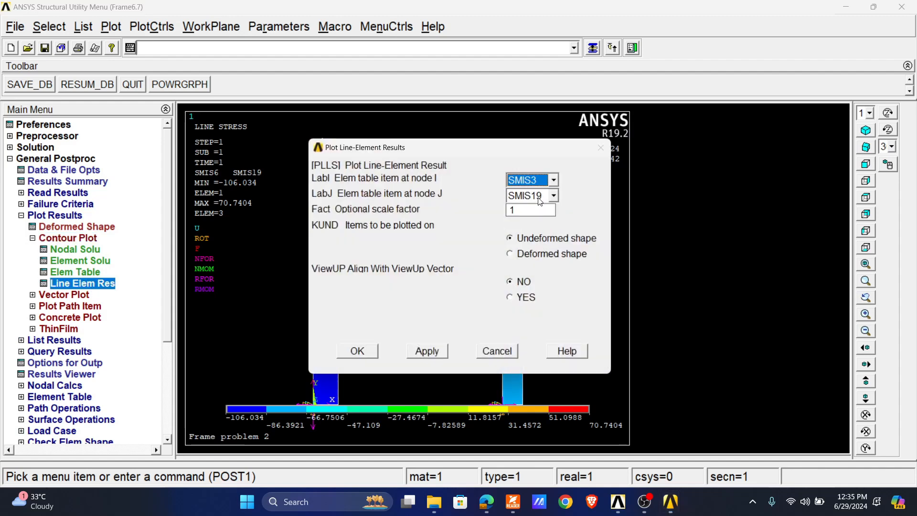
click(540, 197)
click(541, 229)
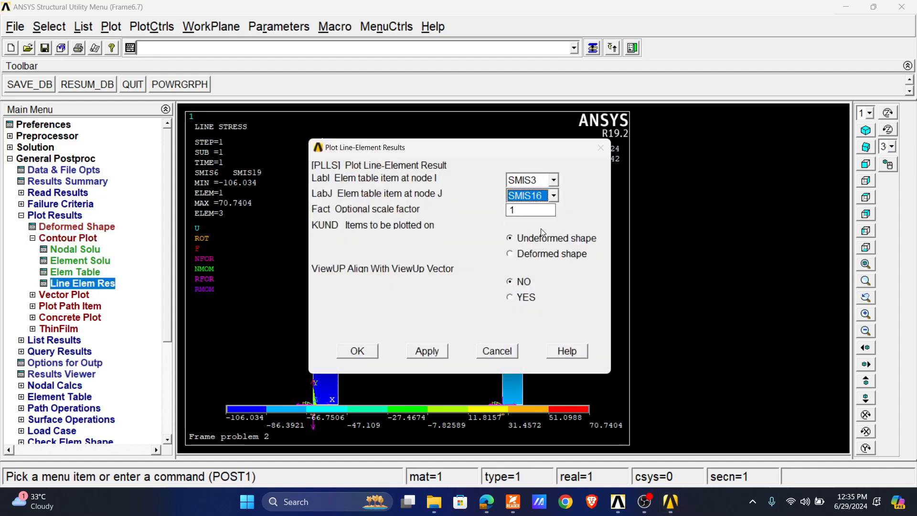
click(358, 352)
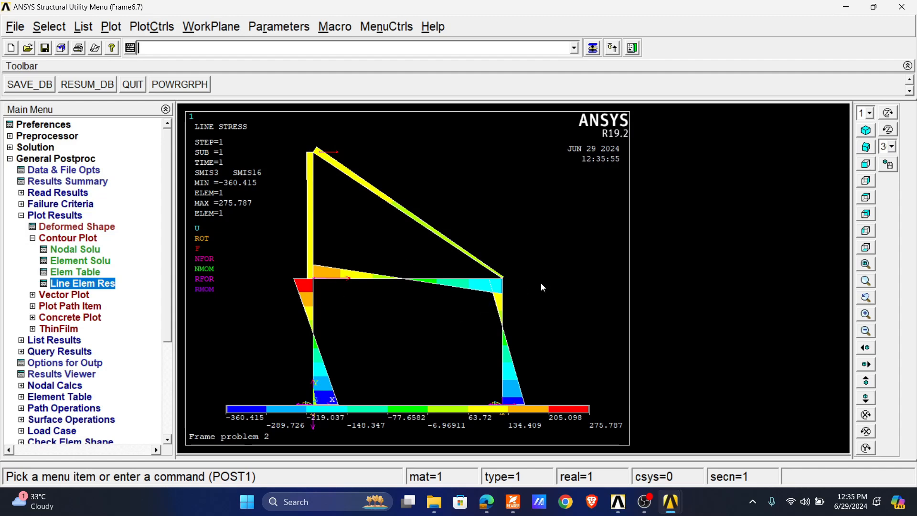